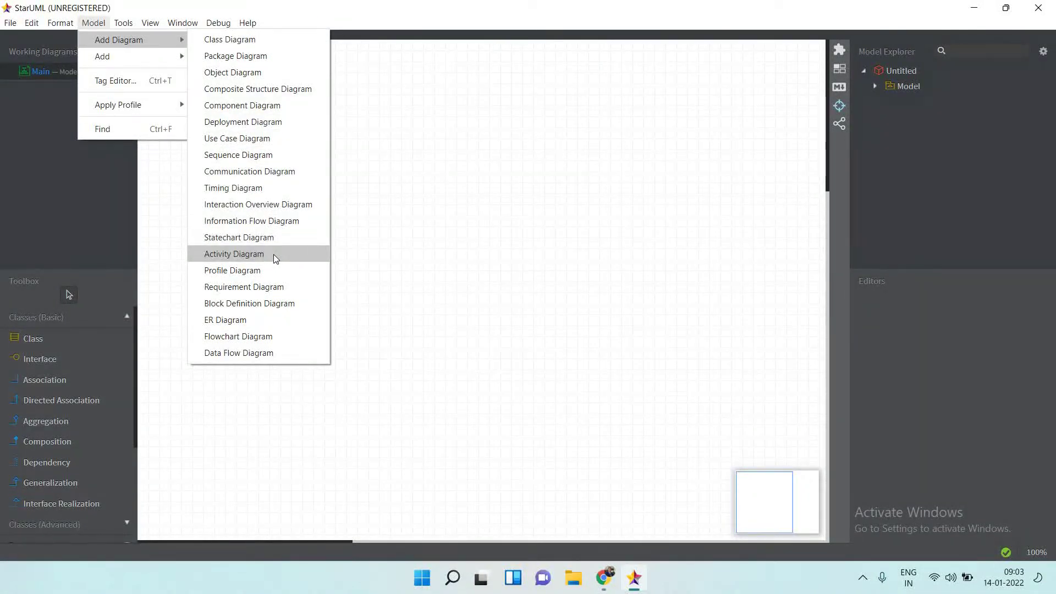
Create an activity diagram with an initial node at the canvas's top centre and a final node at its bottom centre.
left_click(274, 255)
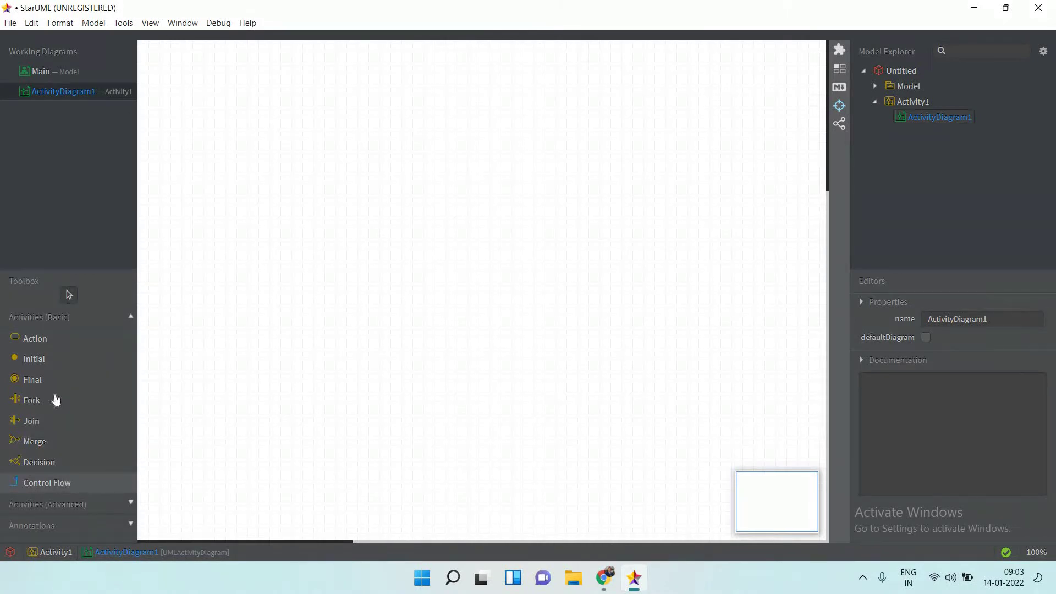
left_click(58, 364)
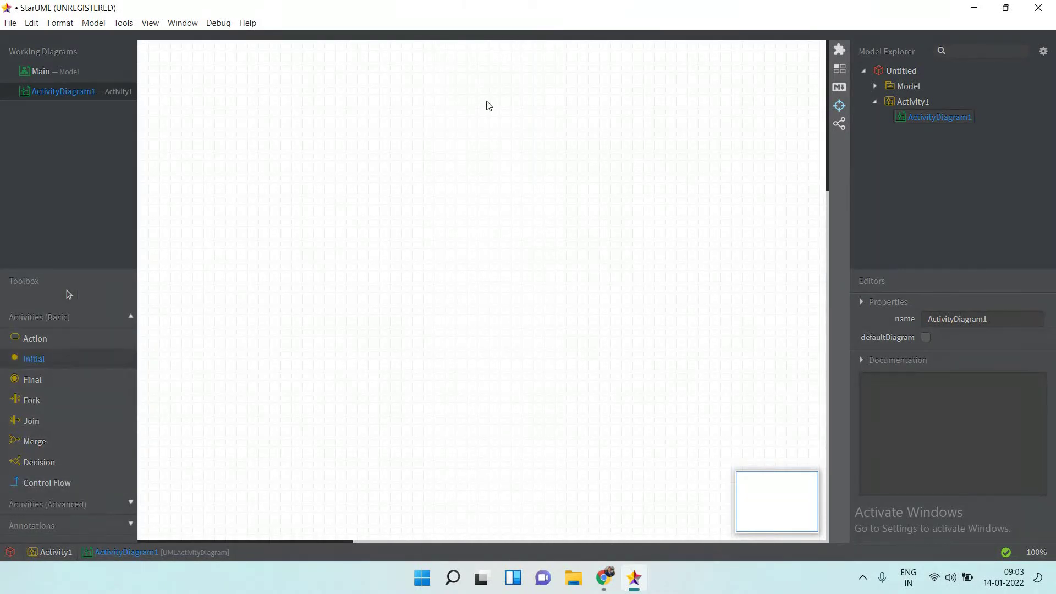
left_click(476, 62)
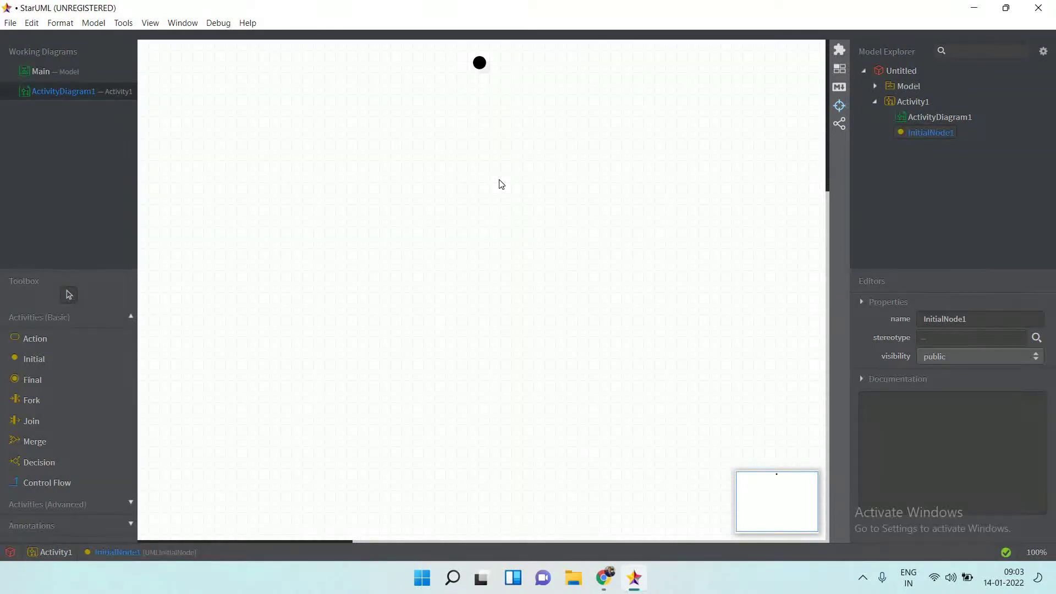
left_click(37, 381)
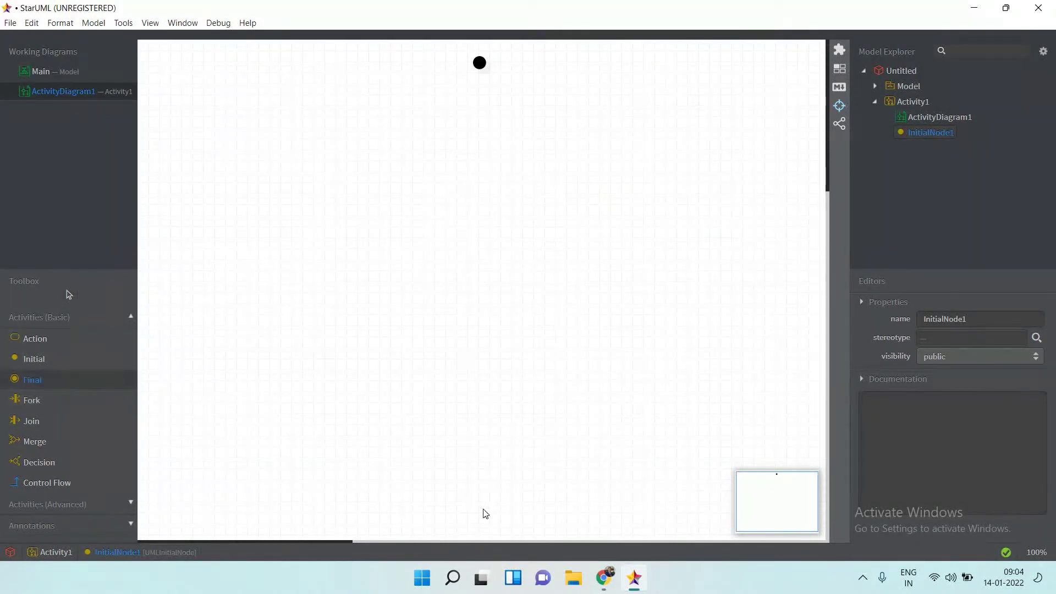
left_click(484, 526)
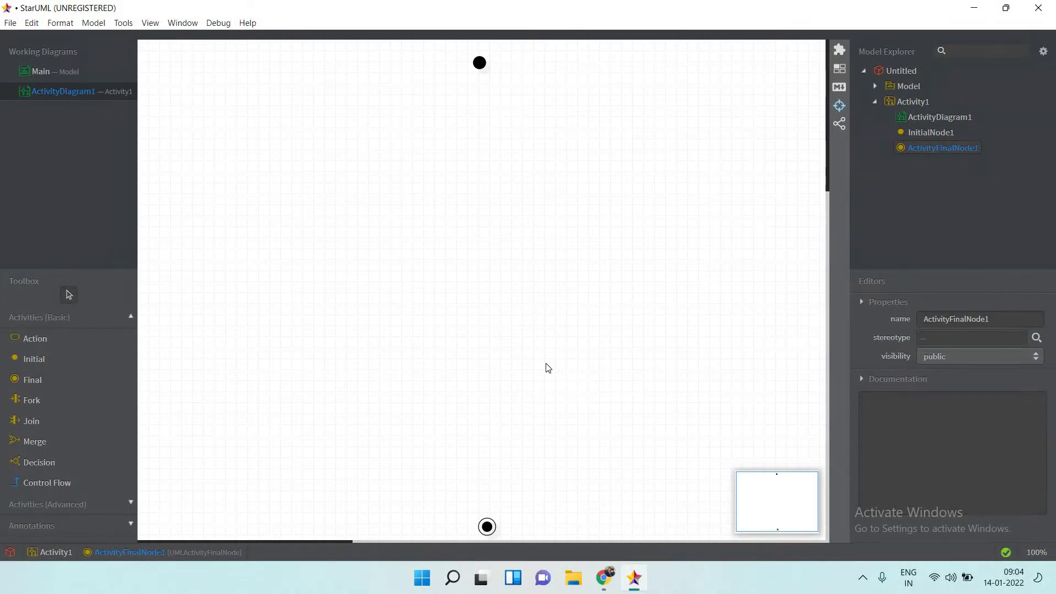
Add an action named login and centre it just below the initial node.
left_click(41, 344)
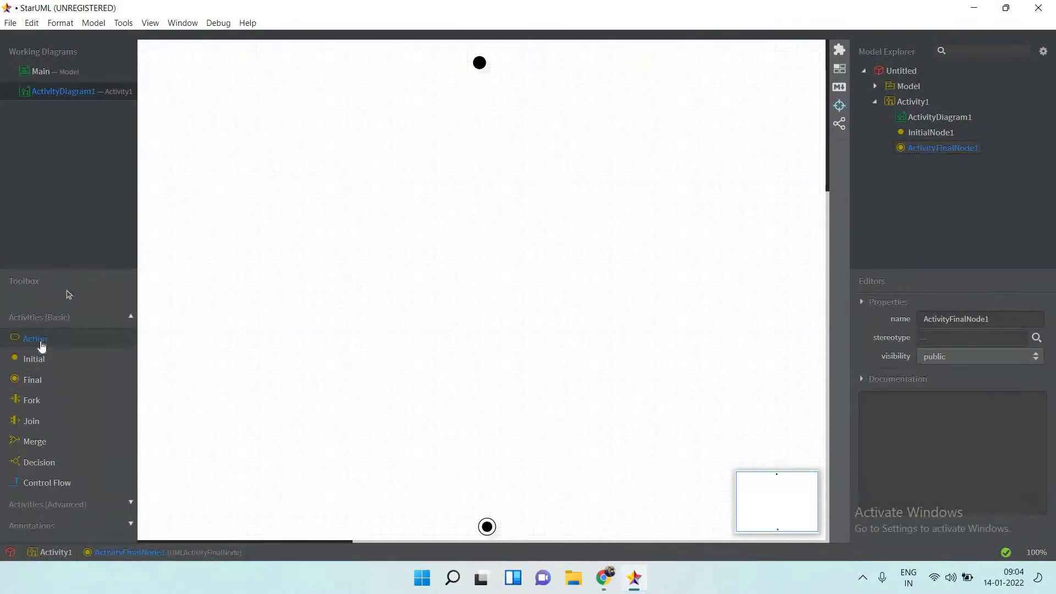
left_click(477, 100)
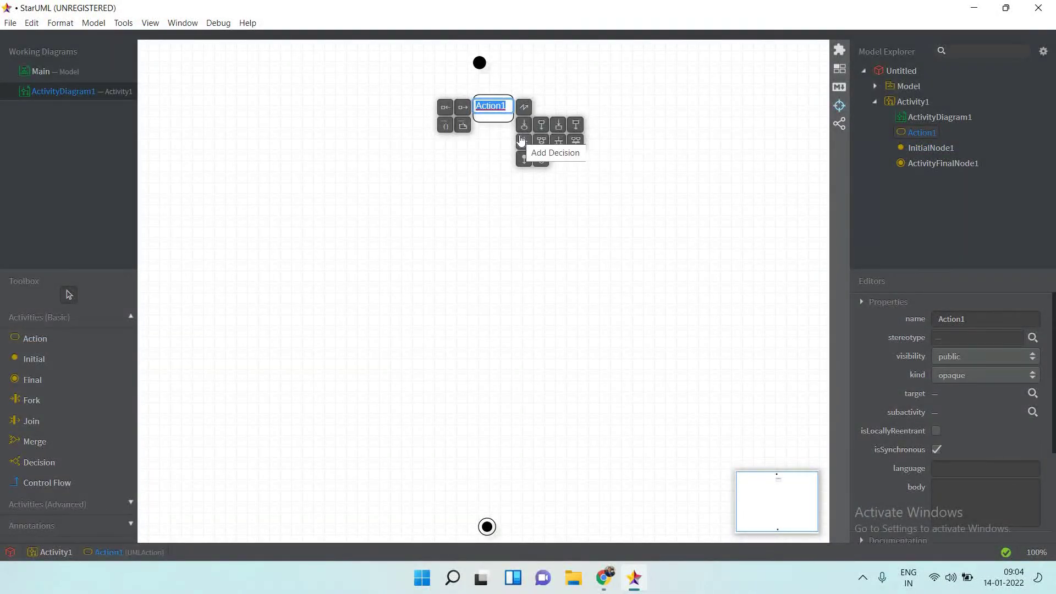
type("login")
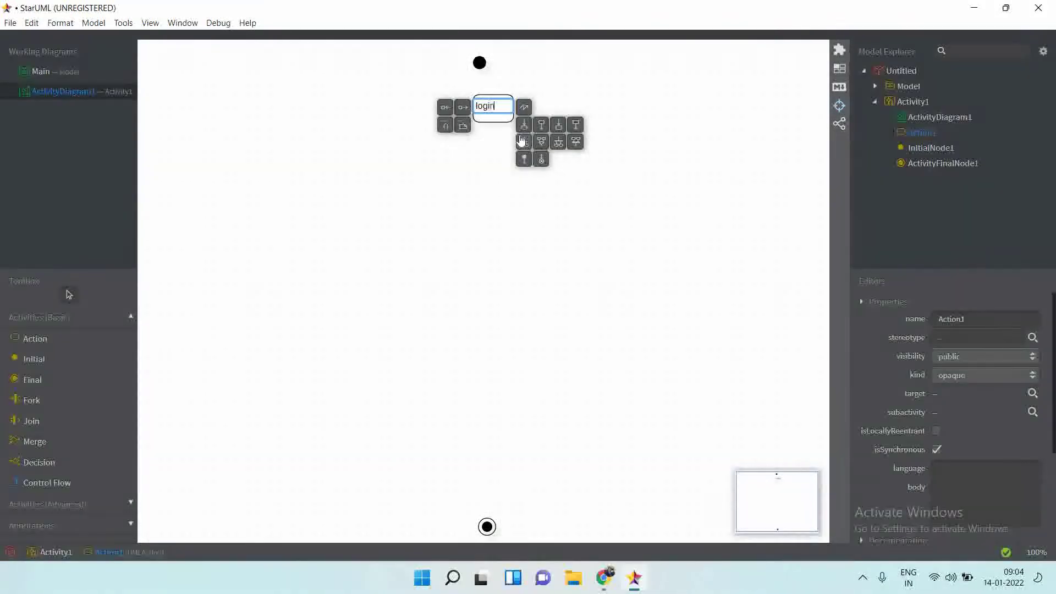
key("Return")
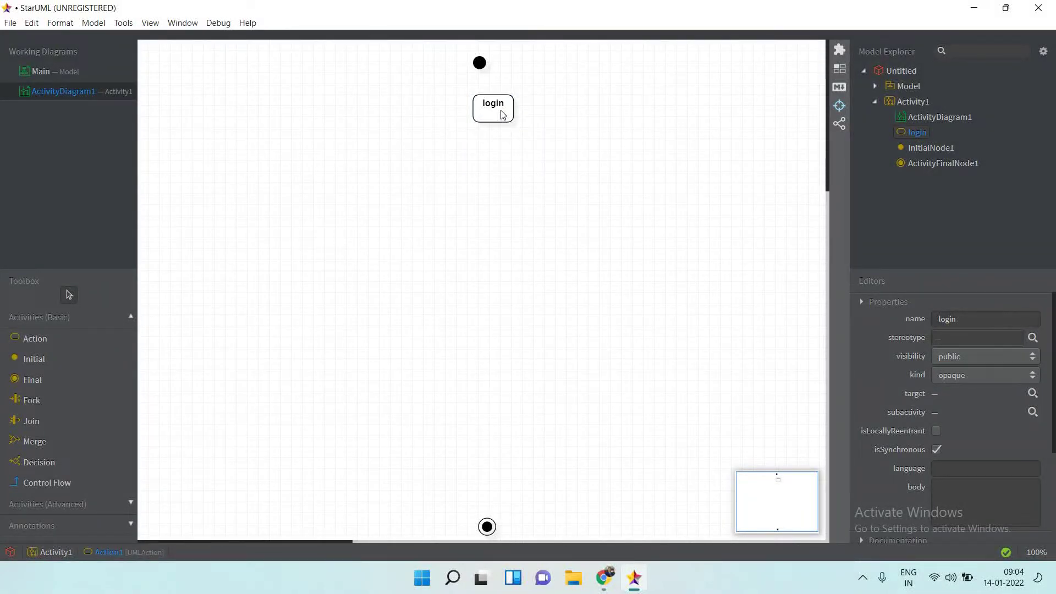
left_click(504, 104)
left_click_drag(505, 96, 488, 97)
left_click(526, 160)
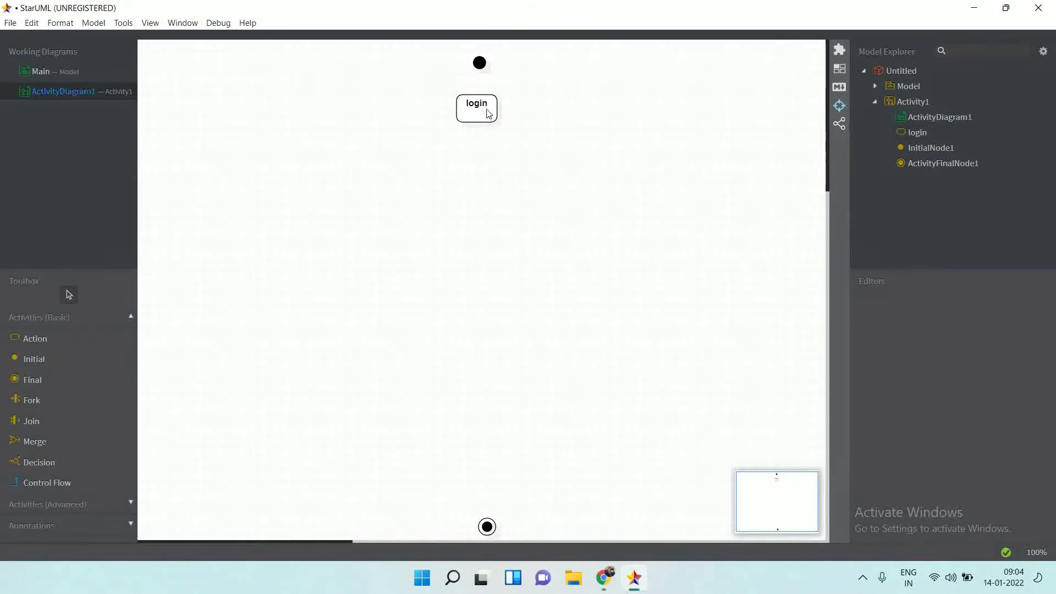
left_click(489, 117)
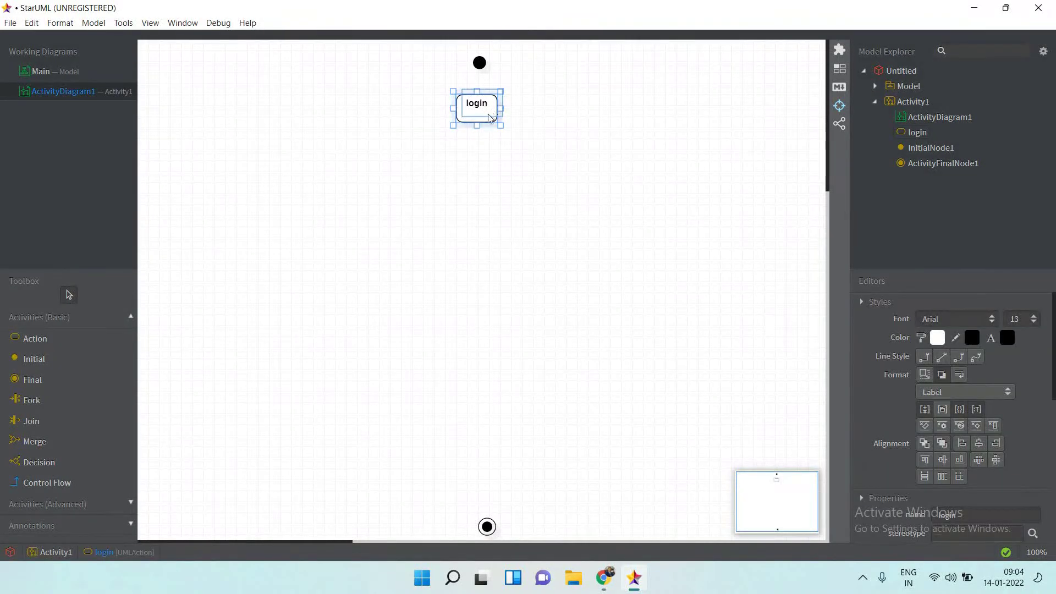
left_click(272, 370)
Connect the initial node to the login action with a control flow.
left_click(60, 489)
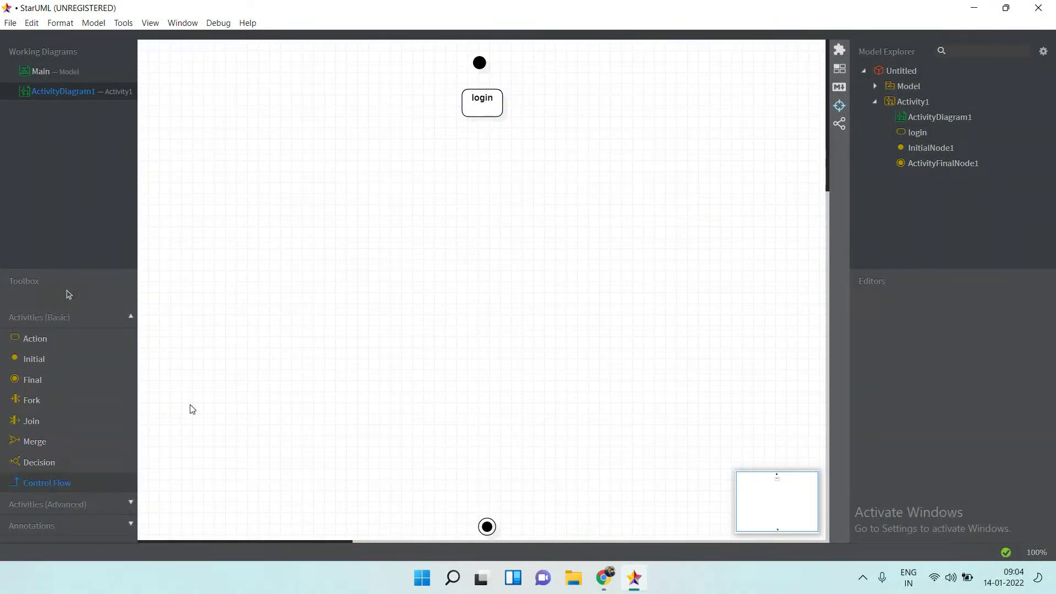
left_click_drag(480, 66, 482, 106)
left_click(603, 191)
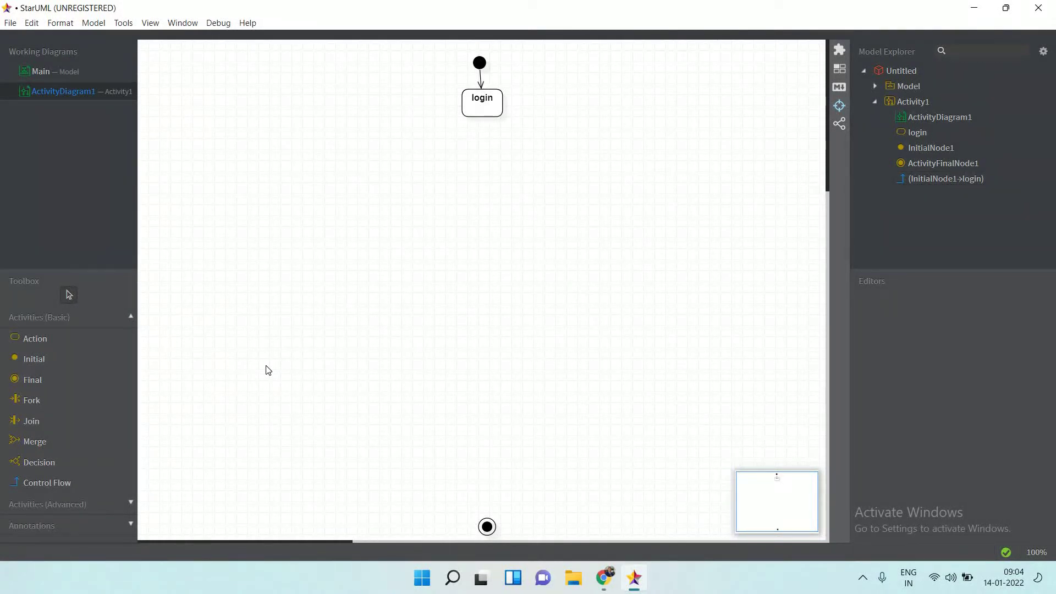
Add a decision node below the login action, enlarge it to about the action's width and centre it under login.
left_click(80, 463)
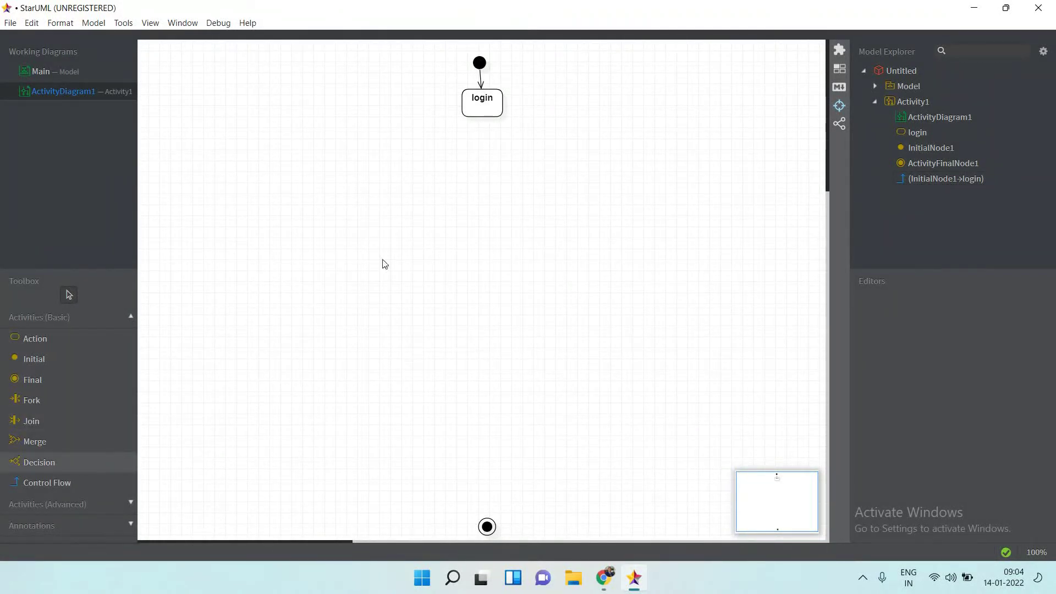
left_click(479, 163)
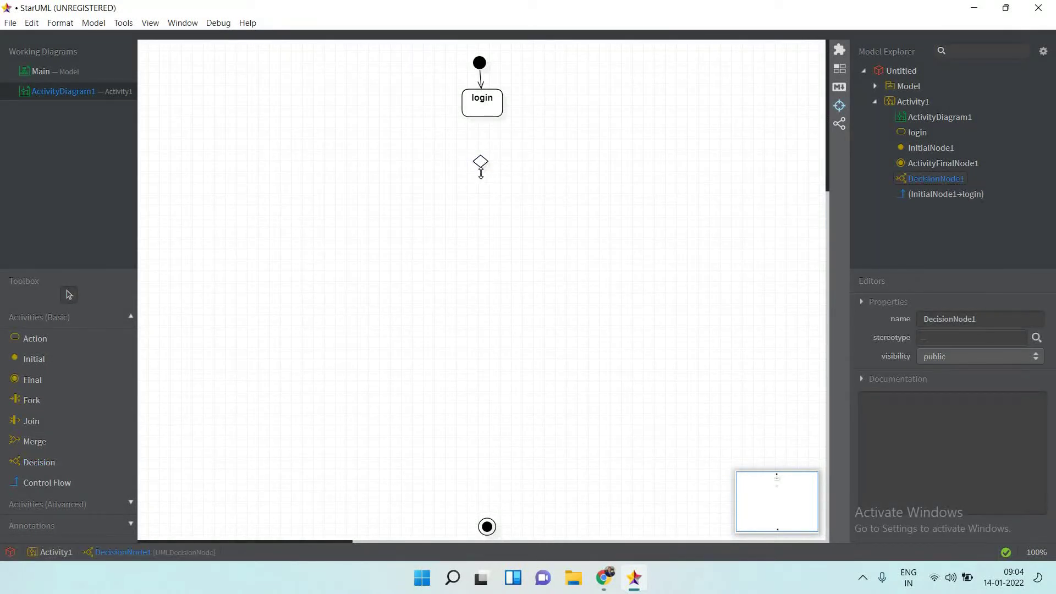
left_click_drag(484, 205, 487, 166)
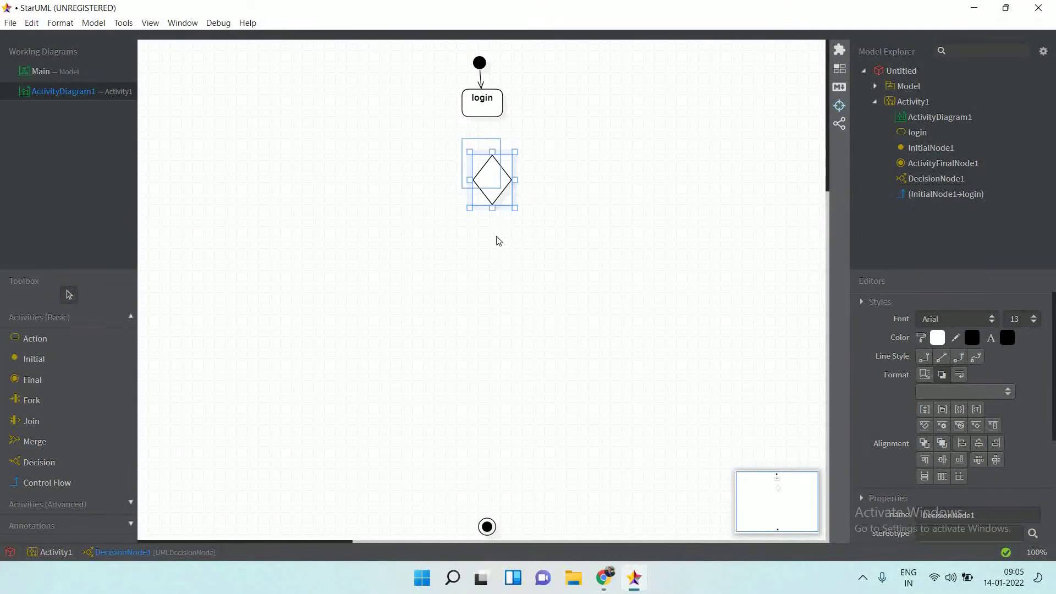
left_click(506, 286)
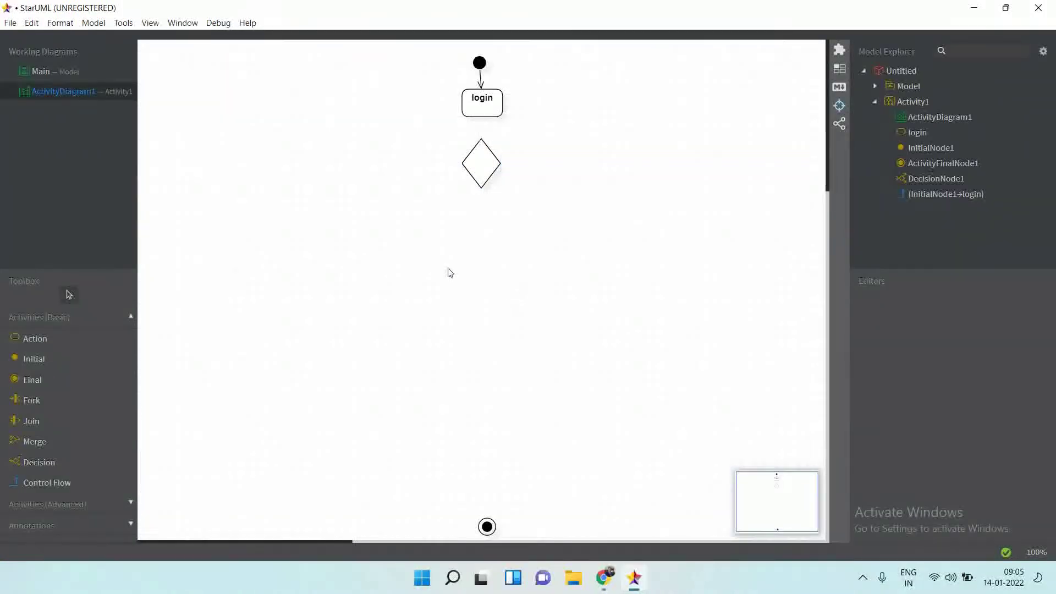
Draw a control flow from the login action to the decision node.
left_click(37, 492)
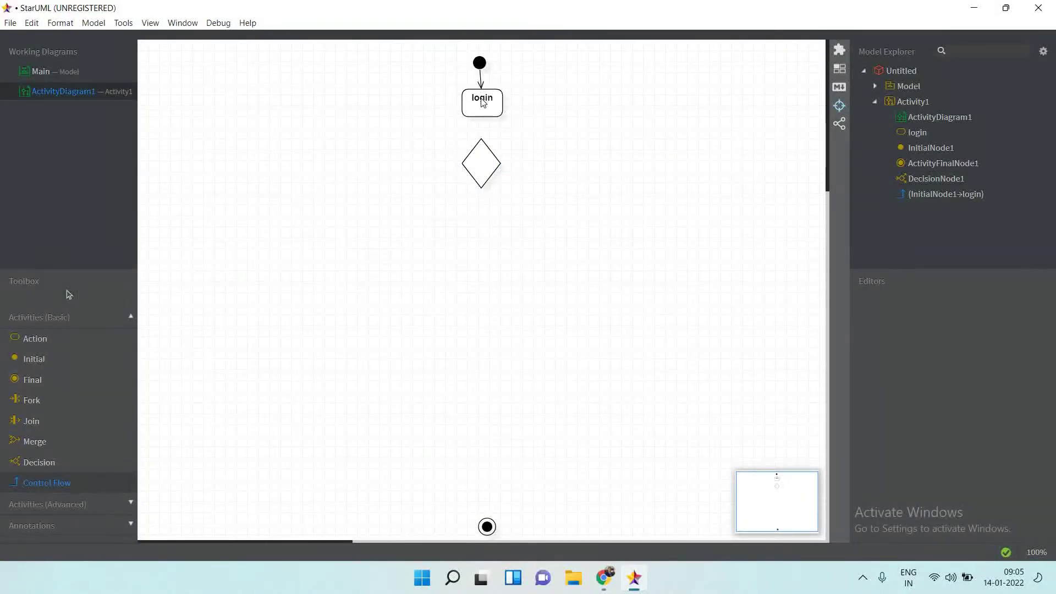
left_click_drag(484, 154, 483, 157)
left_click(467, 242)
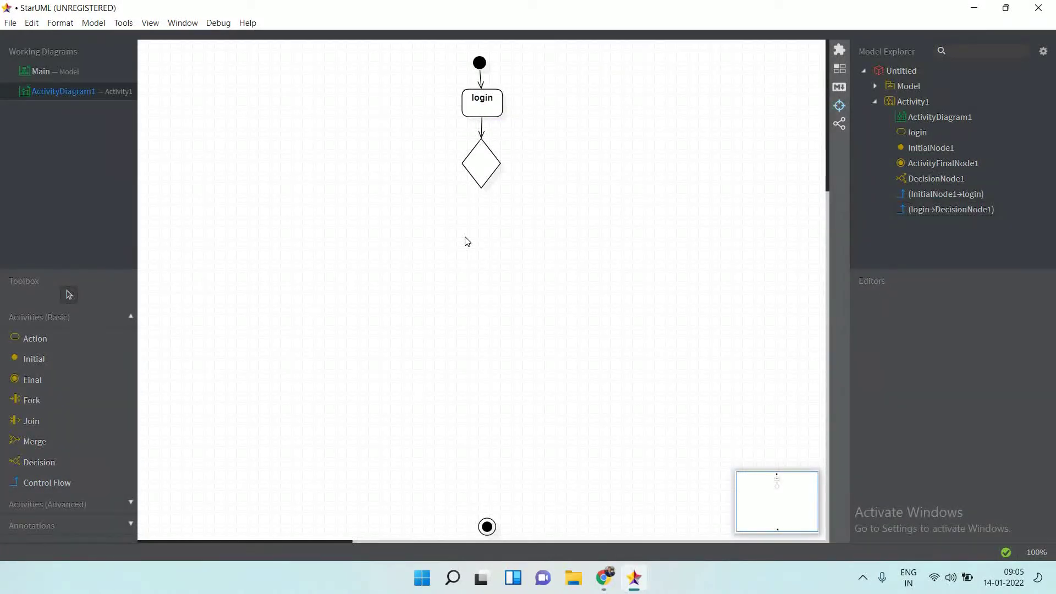
Add an action with its default name and align it directly below the decision node.
left_click(50, 338)
left_click(480, 234)
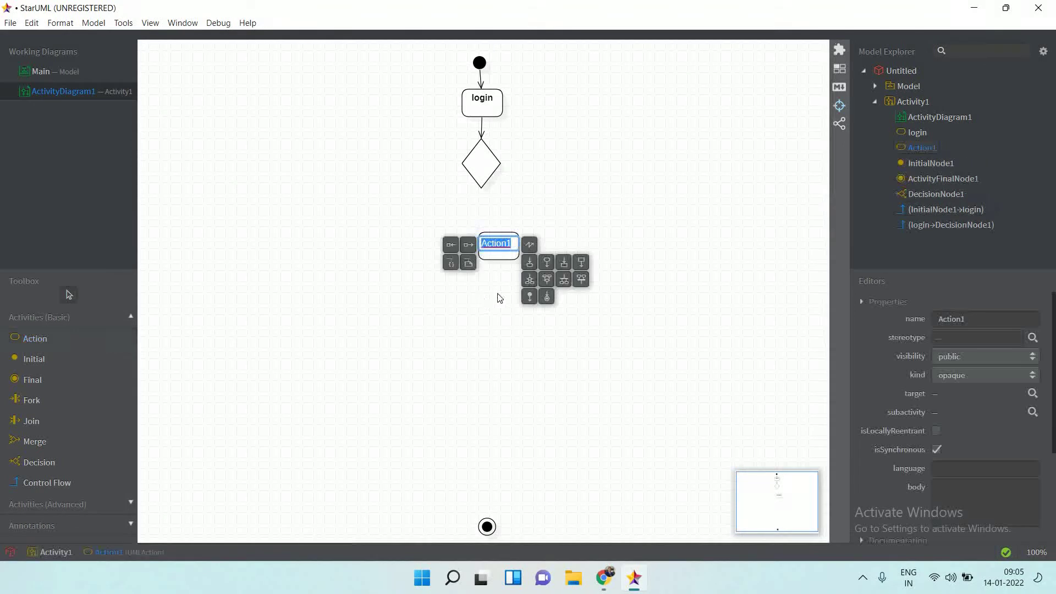
left_click(486, 282)
left_click(498, 246)
left_click_drag(498, 246, 482, 219)
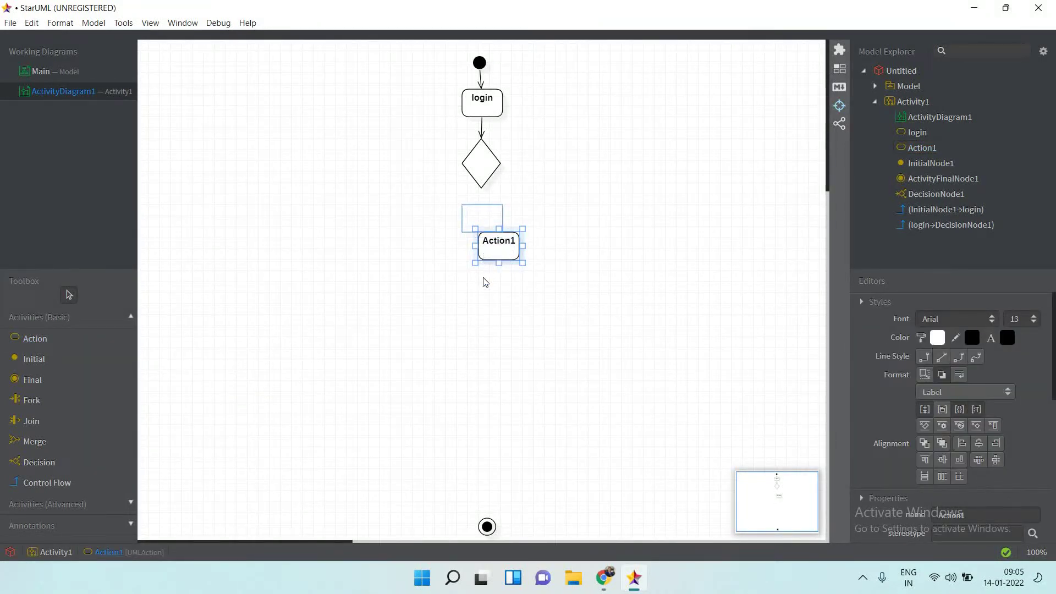
Add a second action with its default name to the right of the decision node, level with it.
left_click(69, 295)
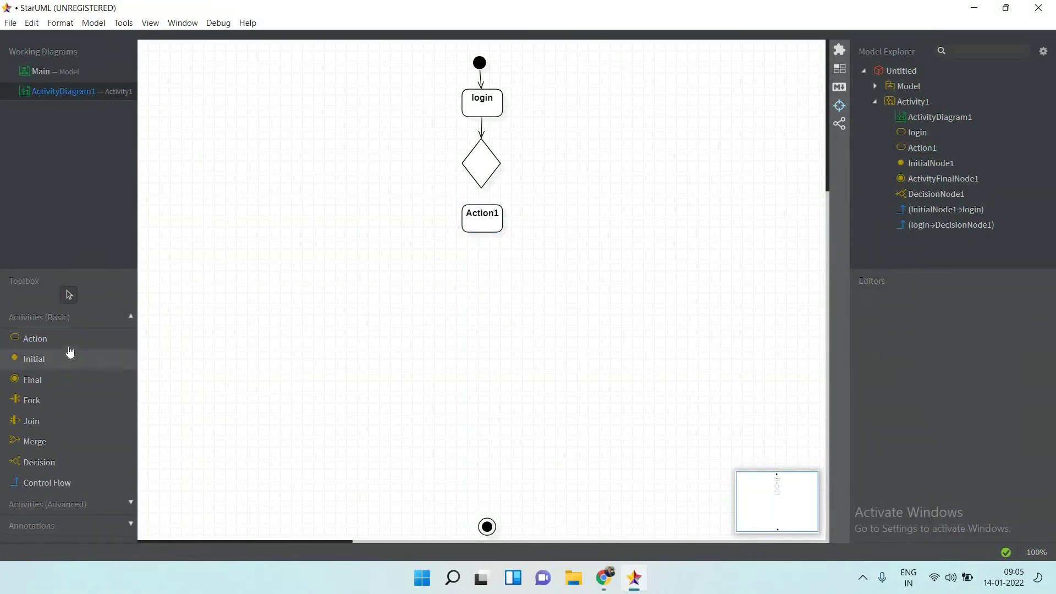
left_click(544, 161)
key("Return")
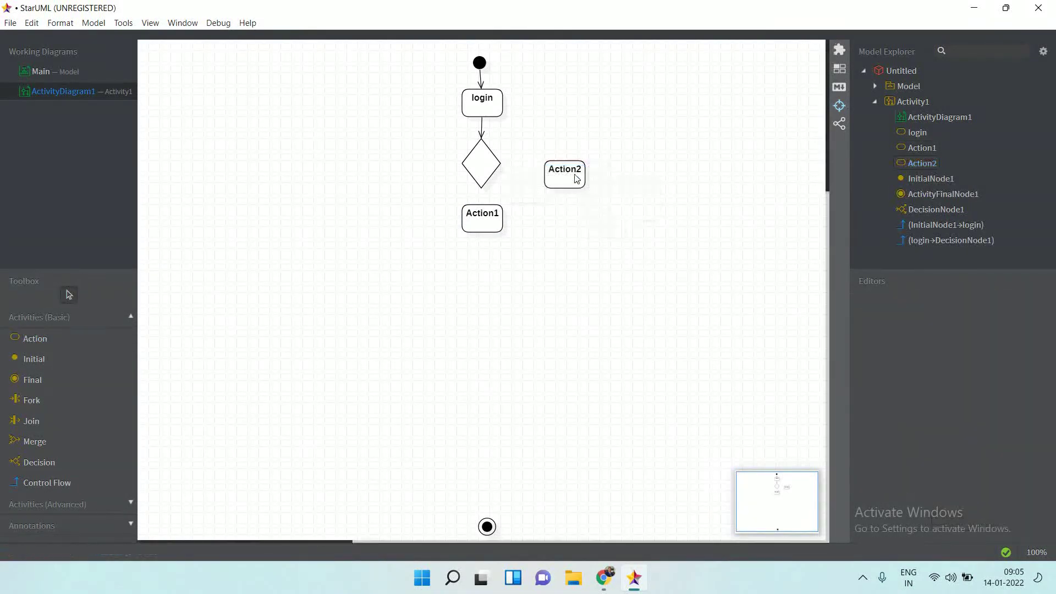
mouse_move(575, 175)
left_mouse_down()
mouse_move(572, 167)
mouse_move(590, 172)
left_mouse_up()
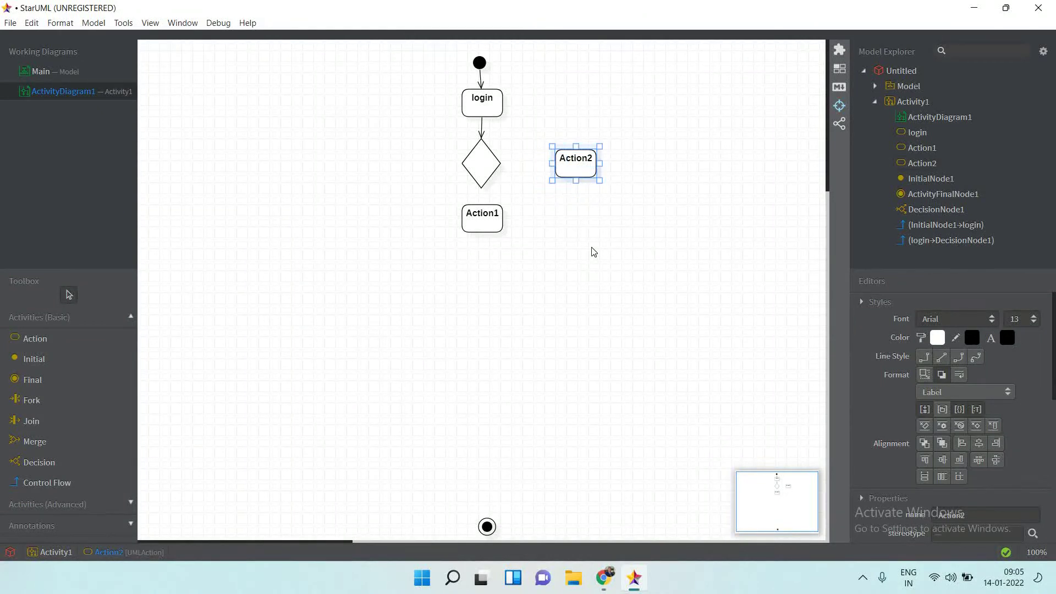
left_click(594, 252)
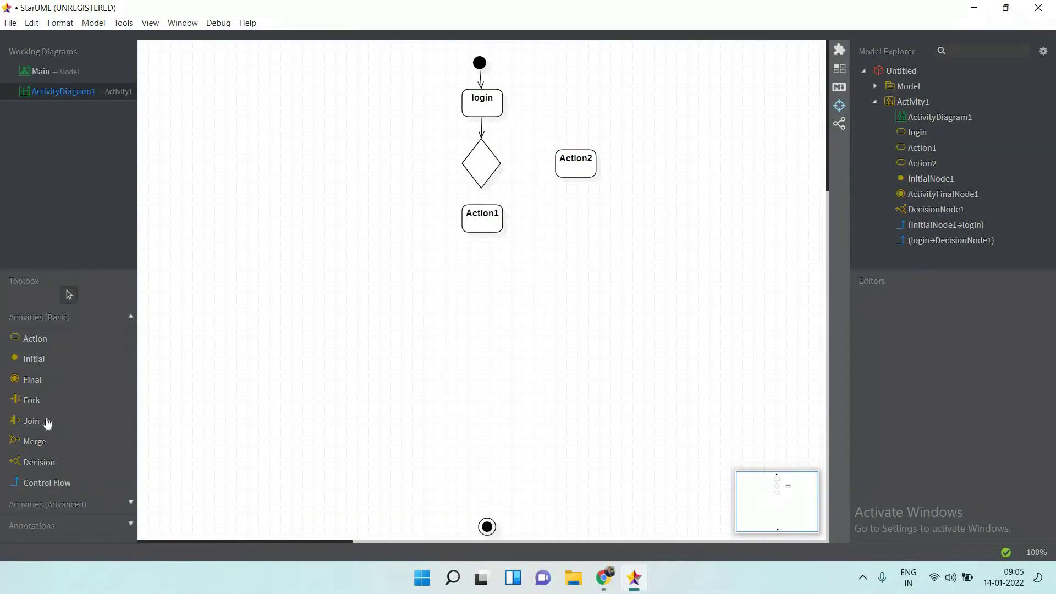
Draw control flows from the decision node to Action1 below it and to Action2 beside it.
left_click(24, 484)
left_click_drag(478, 171, 483, 219)
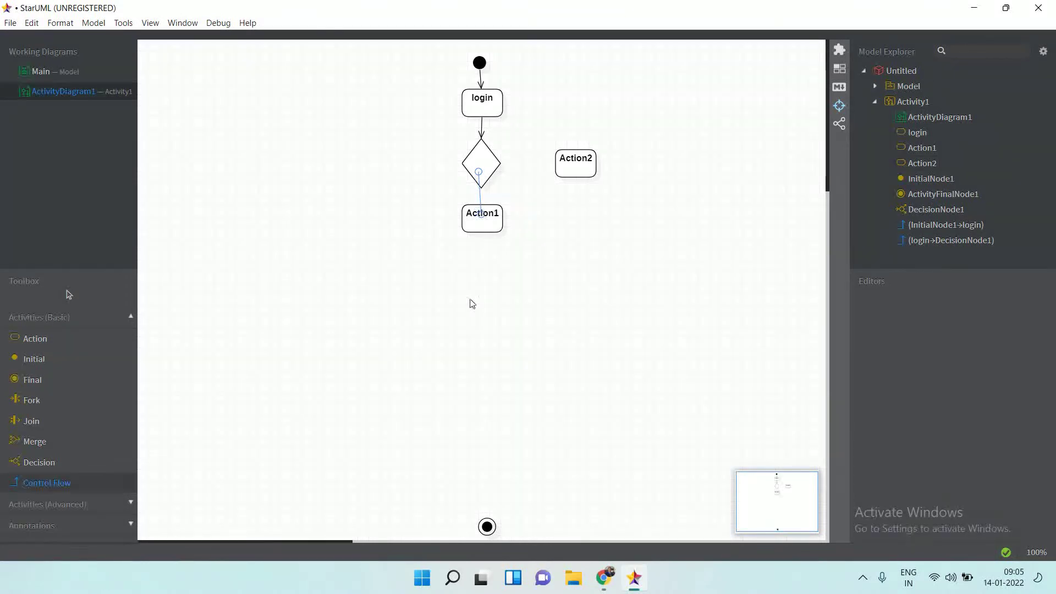
left_click(70, 488)
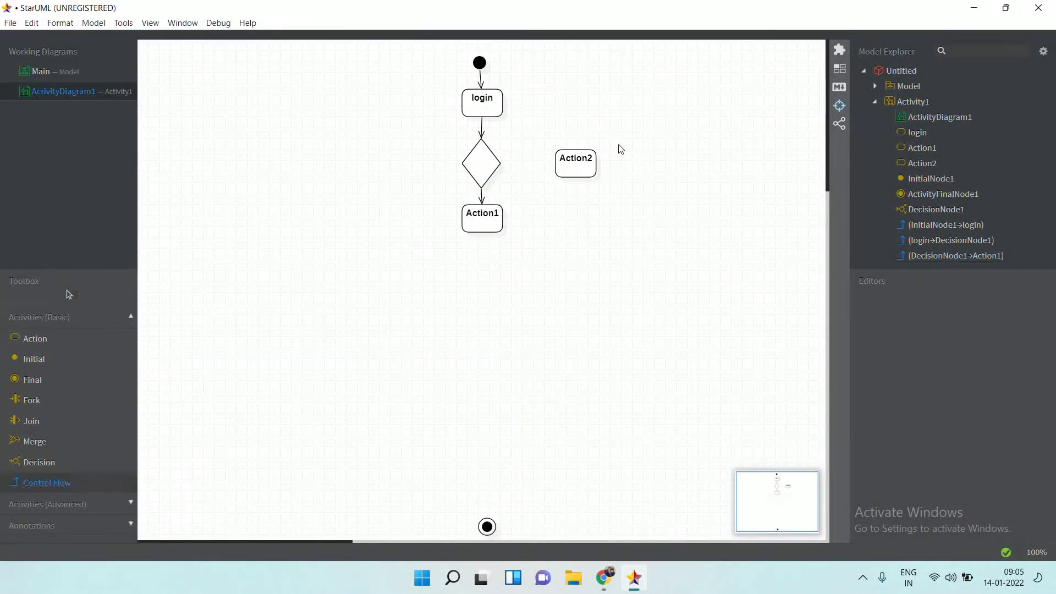
left_click_drag(484, 160, 560, 158)
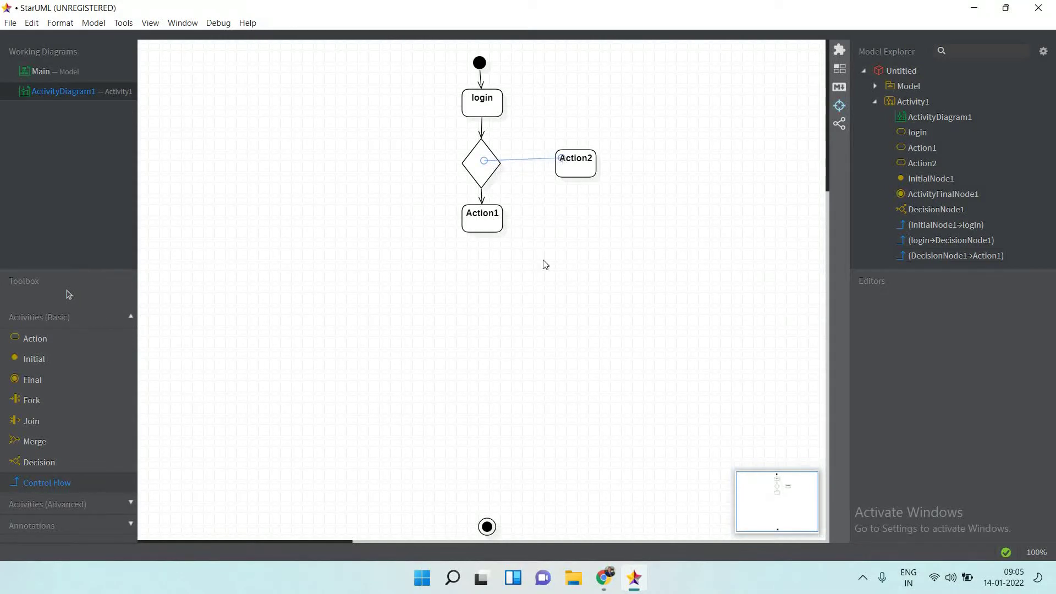
left_click(537, 309)
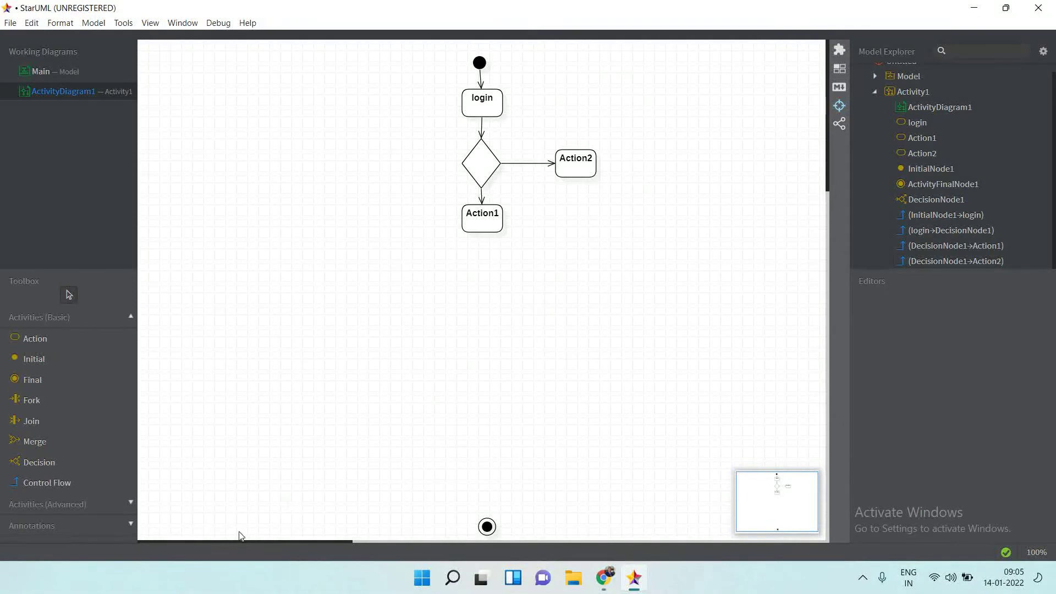
Add a text annotation reading "Regidtered User" to the left of the decision node.
left_click(130, 524)
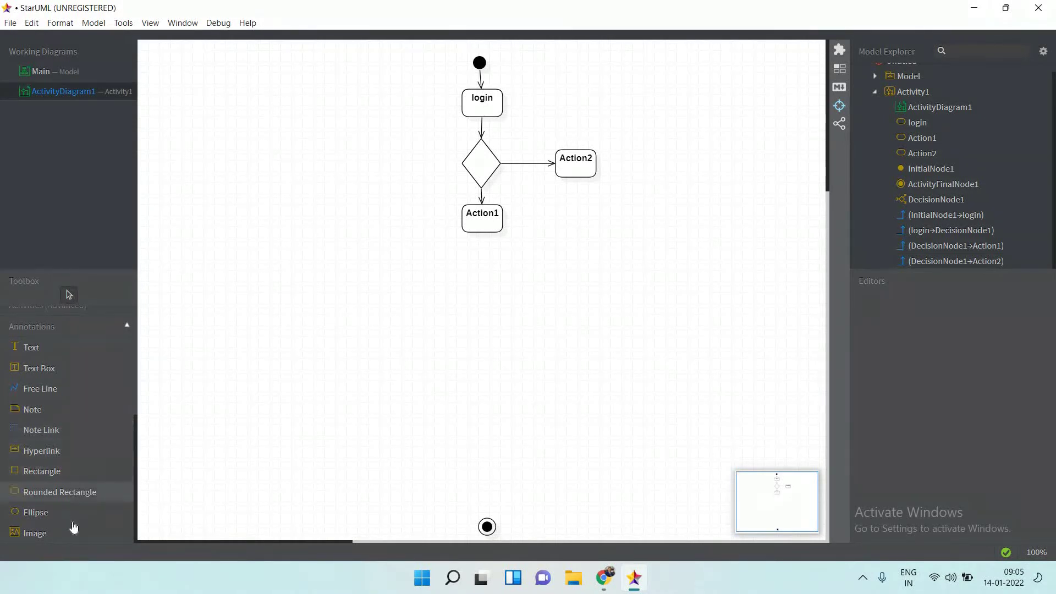
left_click(73, 348)
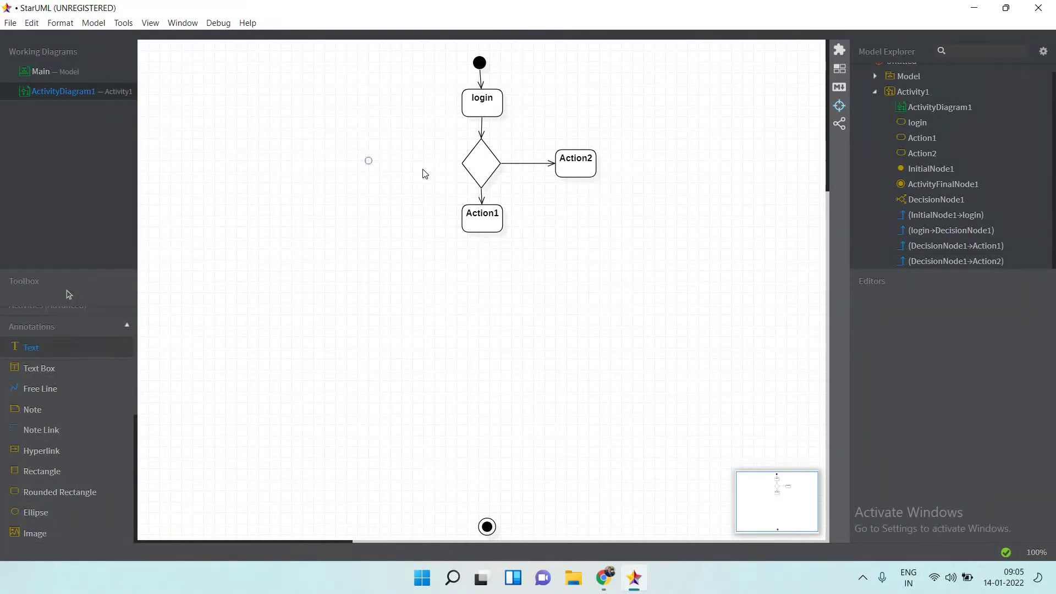
left_click(368, 161)
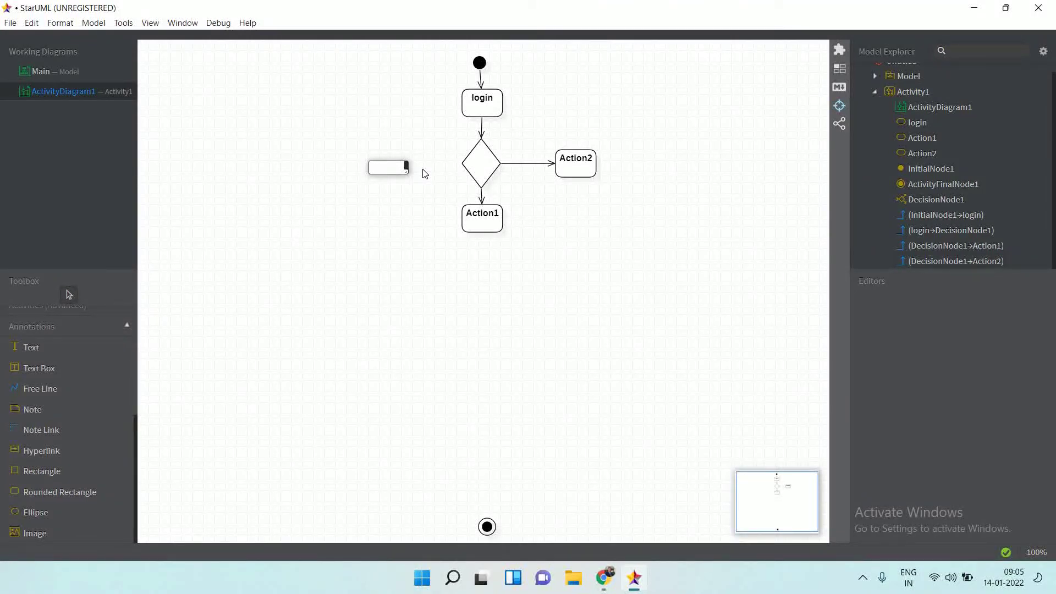
type("Regist")
type("d User")
left_click(424, 174)
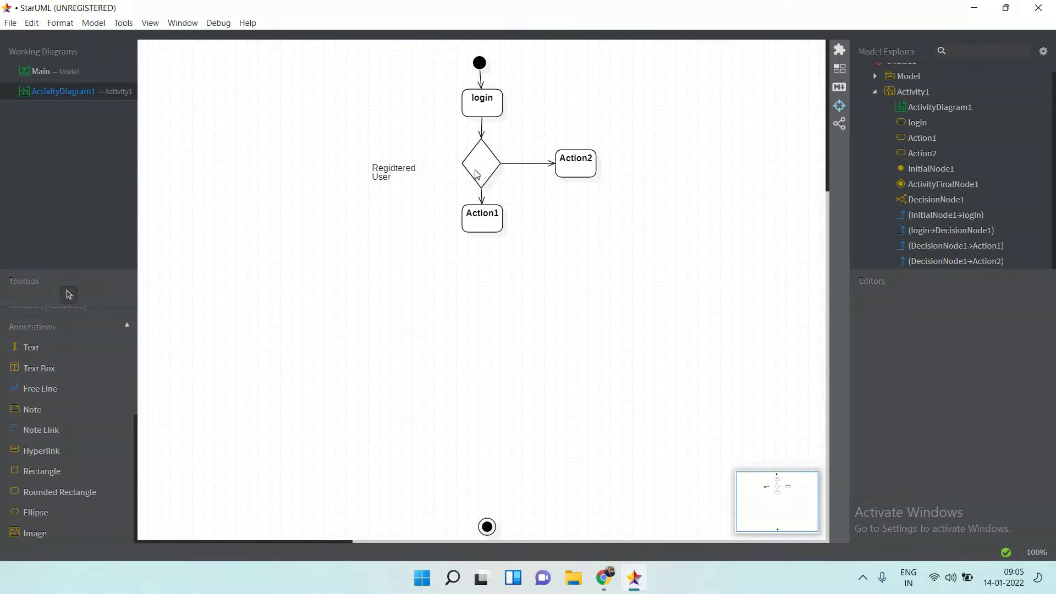
Correct the spelling of the text annotation beside the first decision node to "Registered User".
left_click(390, 175)
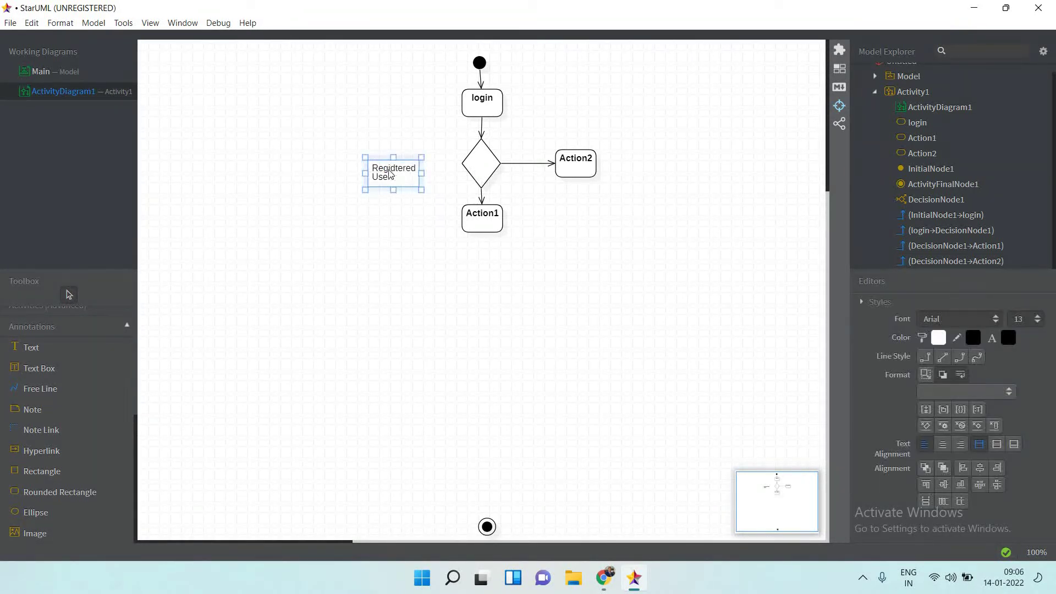
double_click(395, 169)
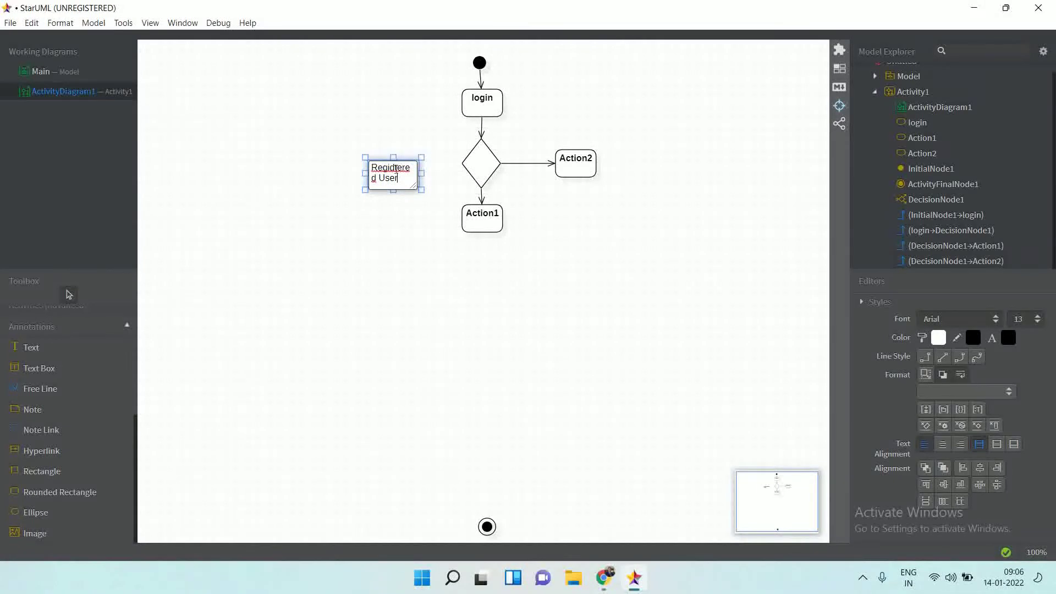
key("BackSpace")
type("s")
key("Return")
left_click(376, 299)
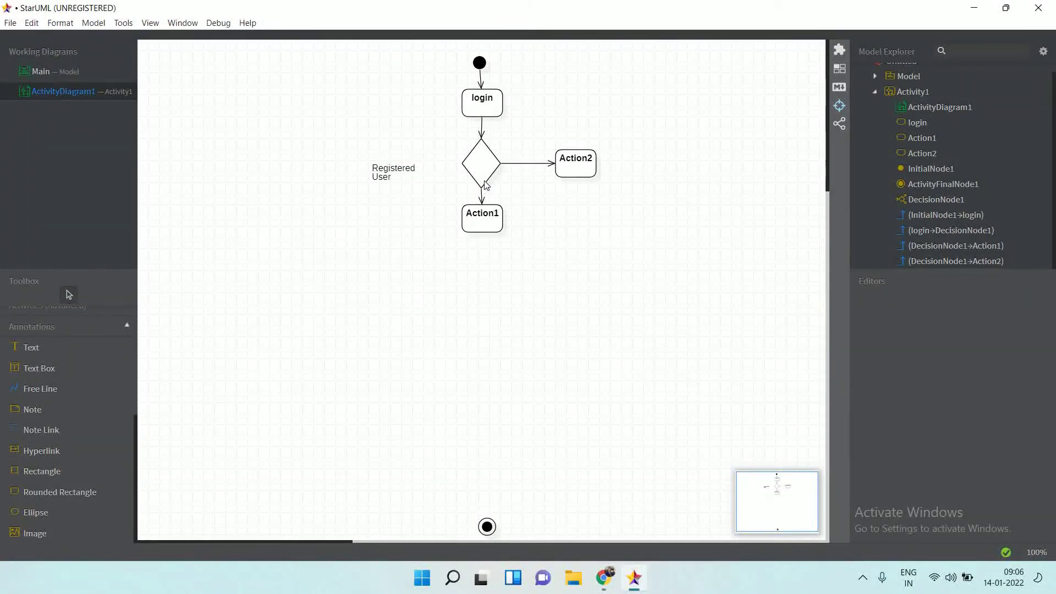
Add a text box reading "Yes" beside the control flow from the decision node down to Action1.
left_click(61, 369)
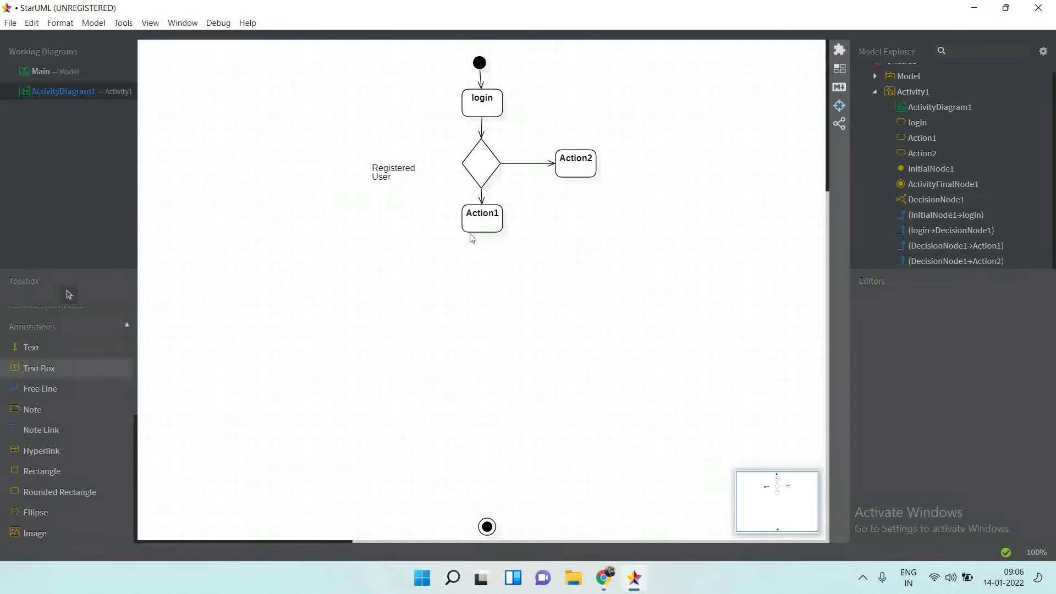
left_click(497, 186)
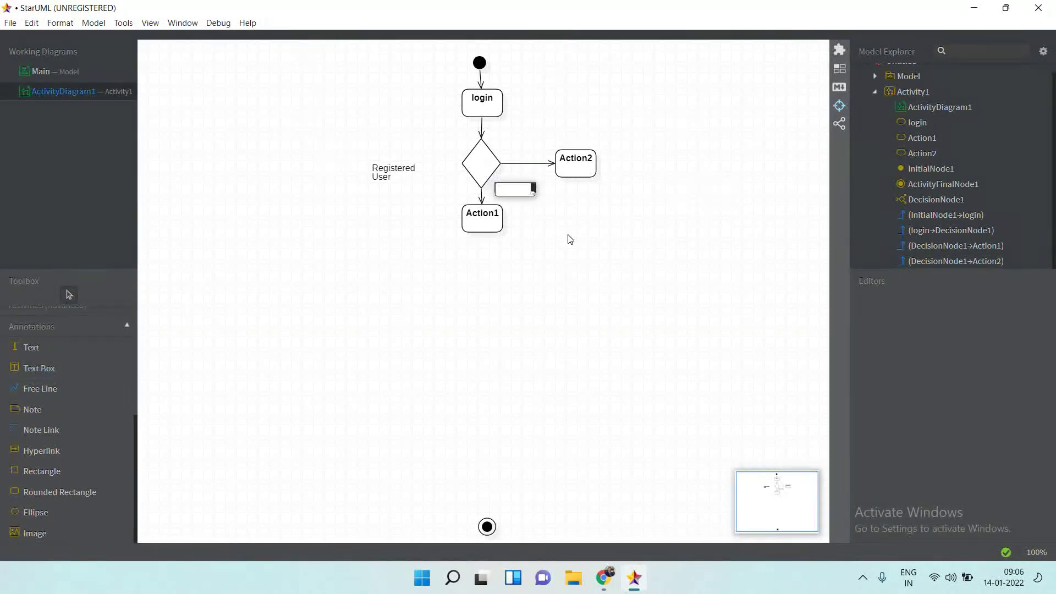
left_click(569, 240)
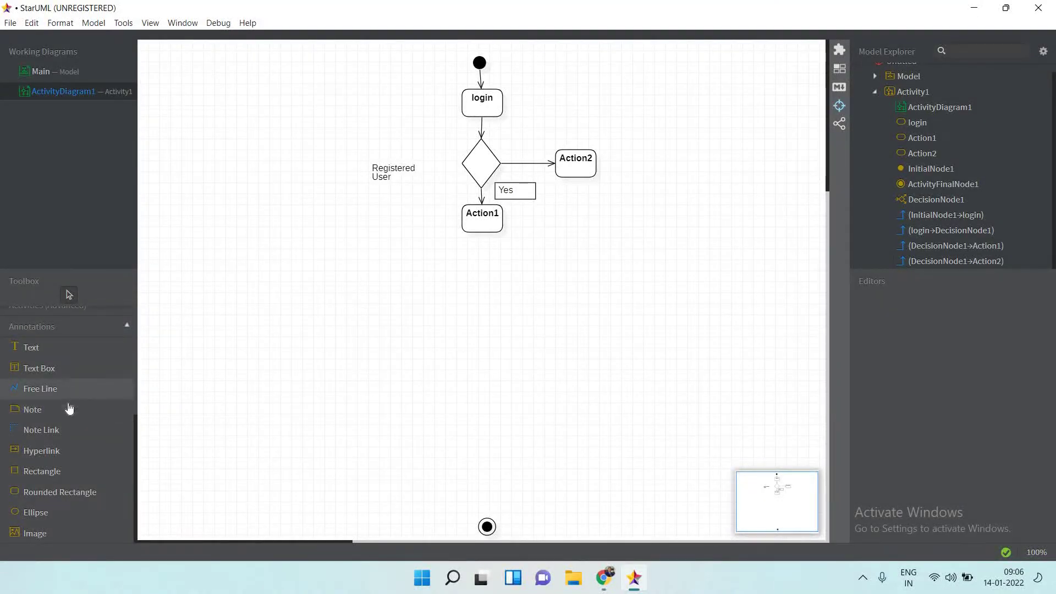
Add a text annotation reading "No" above the control flow from the decision node to Action2.
left_click(80, 348)
left_click(523, 150)
left_click(525, 171)
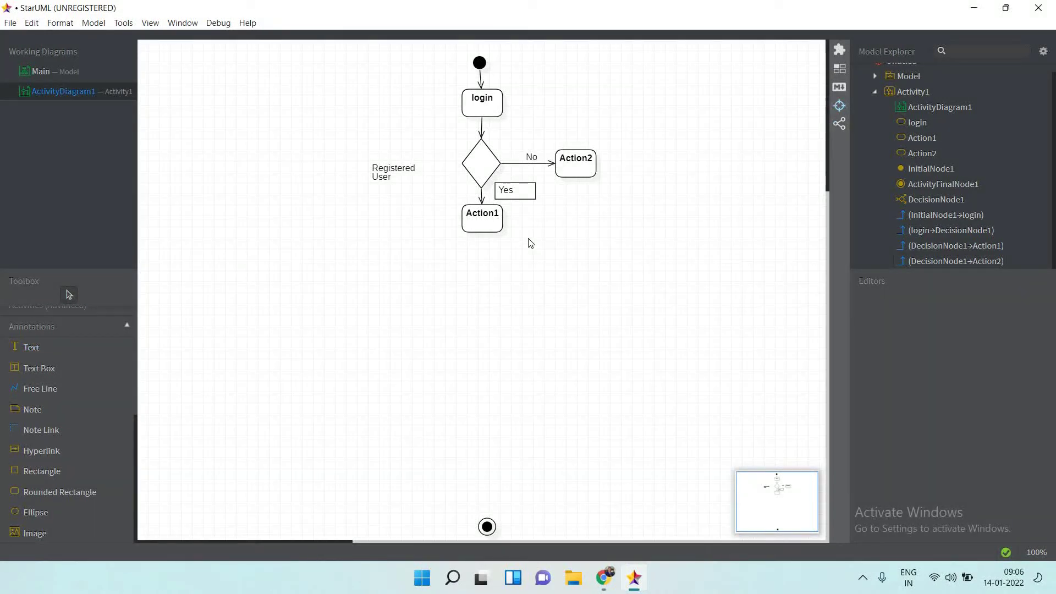
Replace the boxed "Yes" label with a plain text annotation reading "yes" beside the flow down to Action1.
left_click(526, 190)
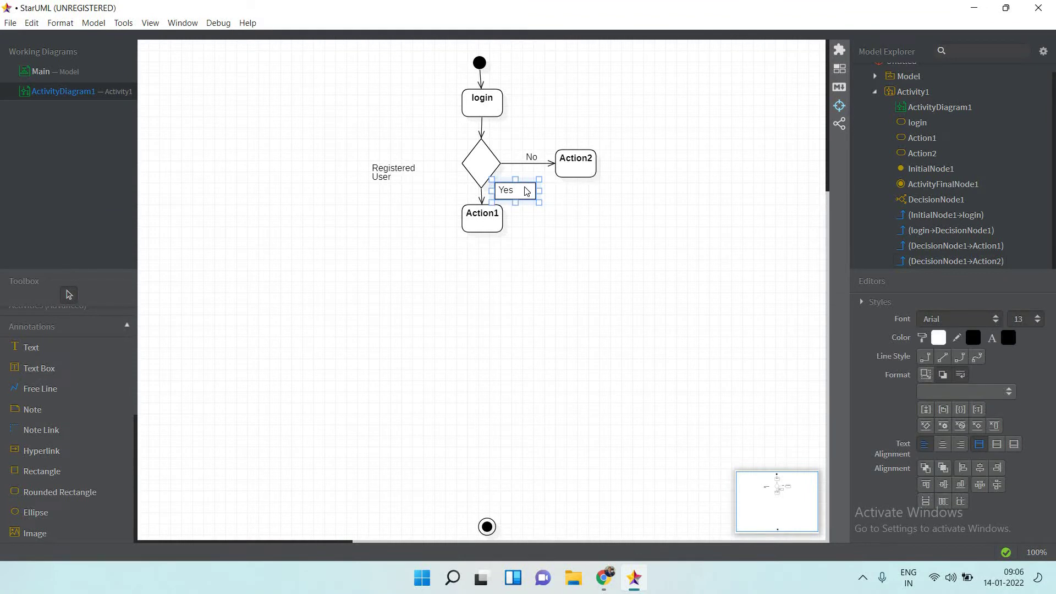
key("Delete")
left_click(31, 348)
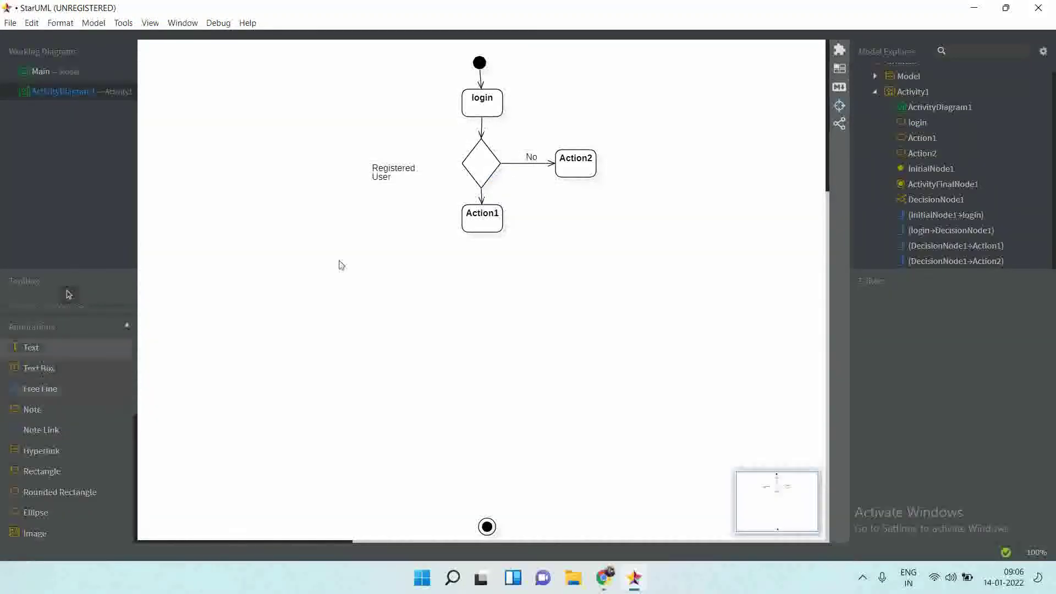
left_click(498, 188)
type("yes")
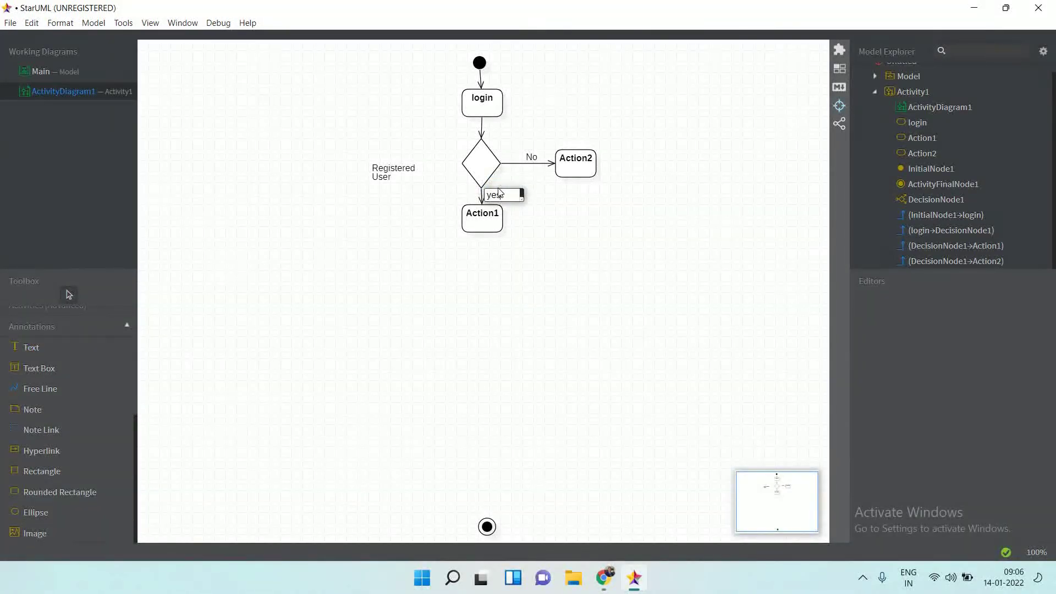
key("Return")
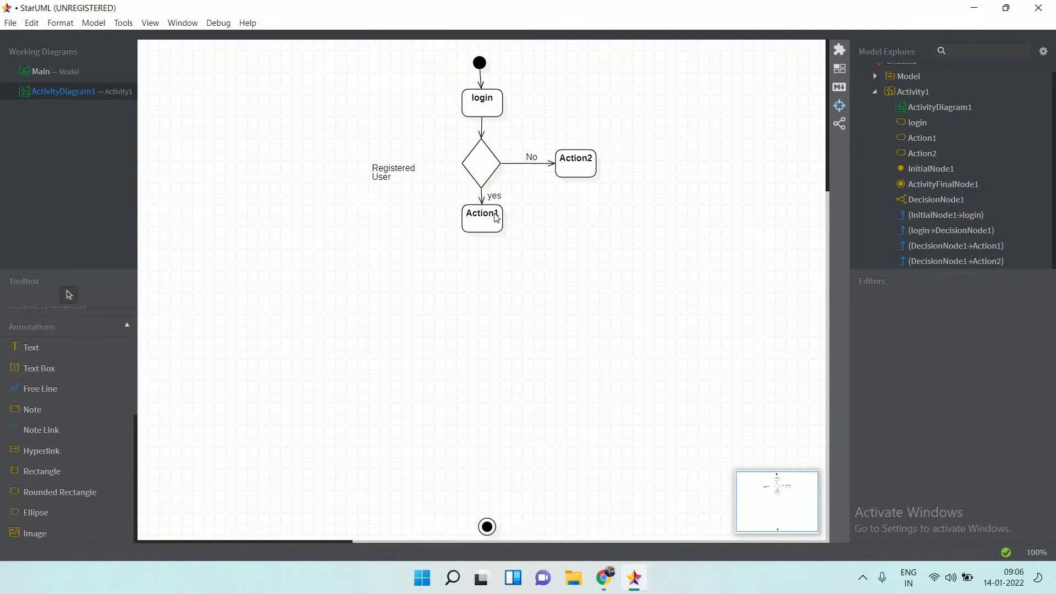
Rename the Action1 node below the decision as "Return Book".
double_click(496, 213)
type("Re")
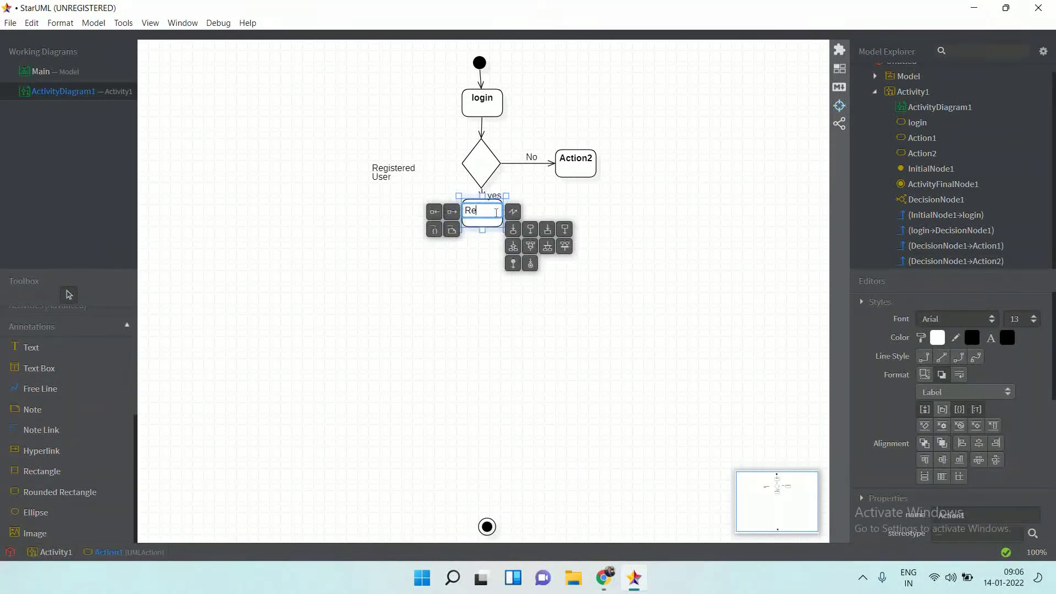
type("turn Book")
key("Return")
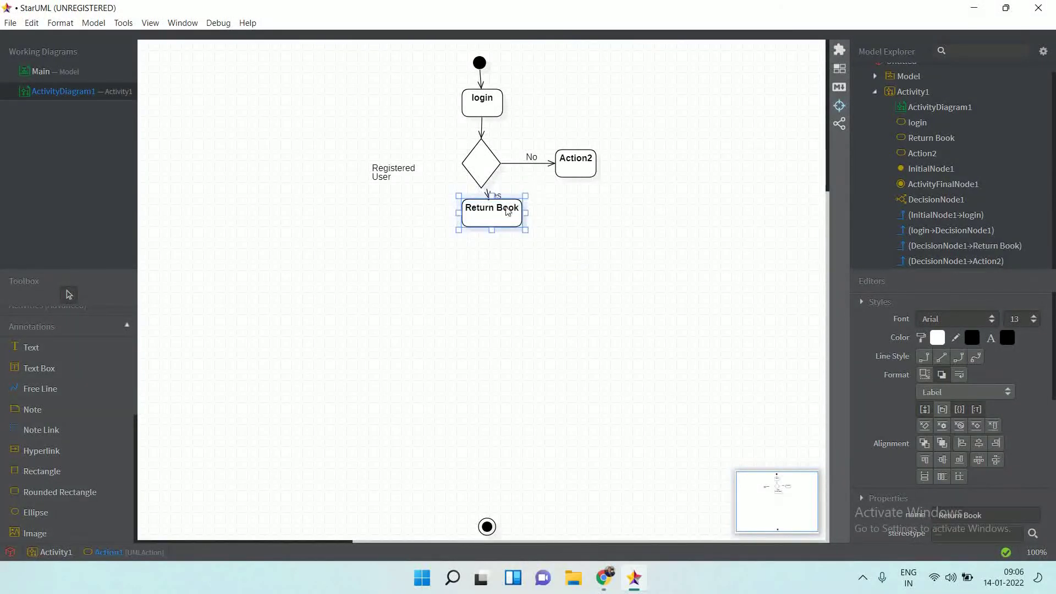
Rename the Action2 node on the decision's "No" branch as "Registration".
double_click(579, 162)
type("Registrar")
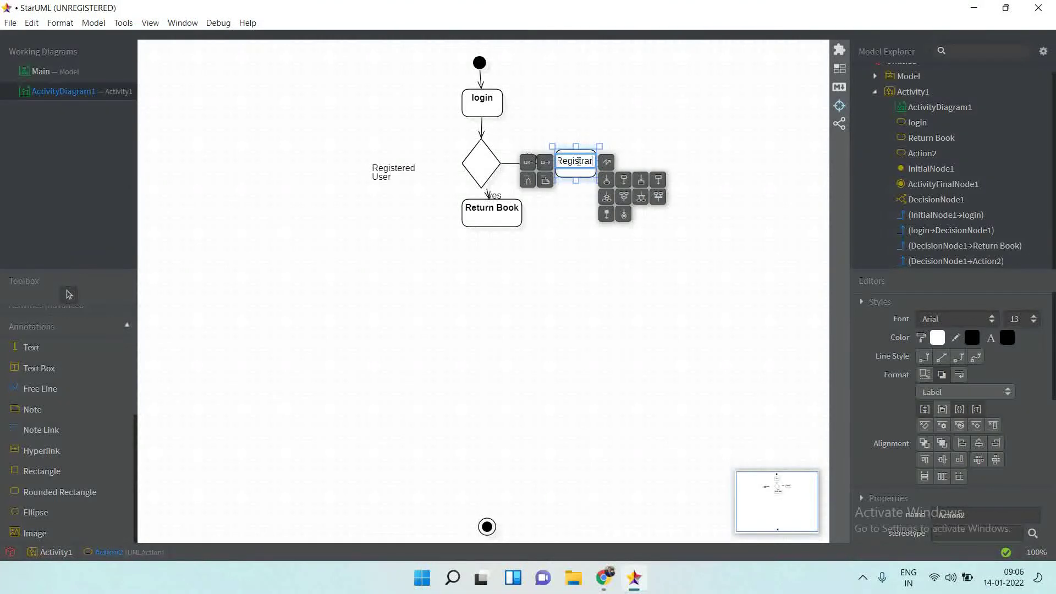
key("BackSpace")
type("tion")
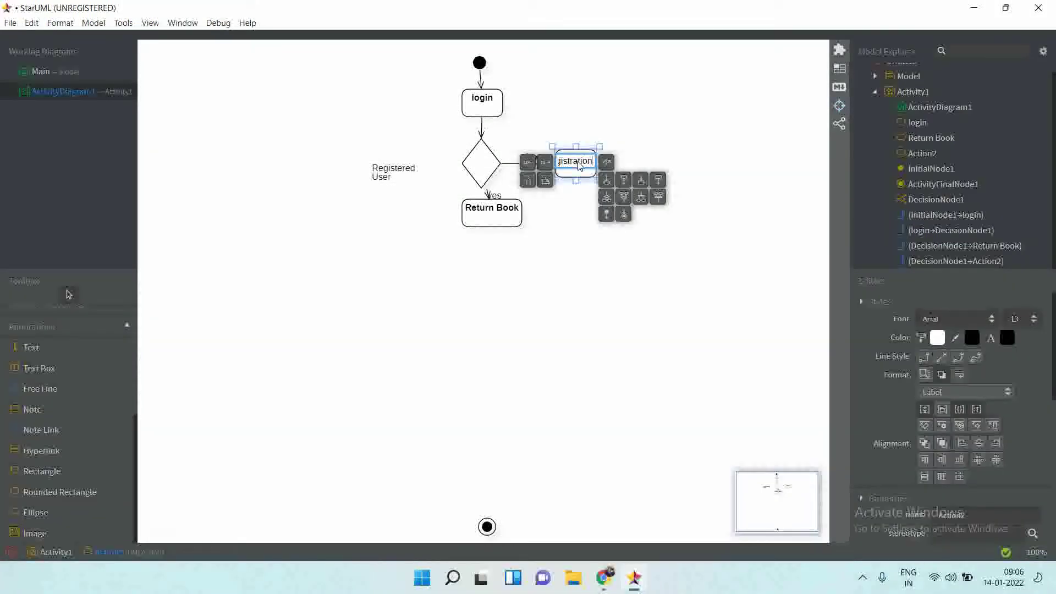
key("Return")
left_click(568, 259)
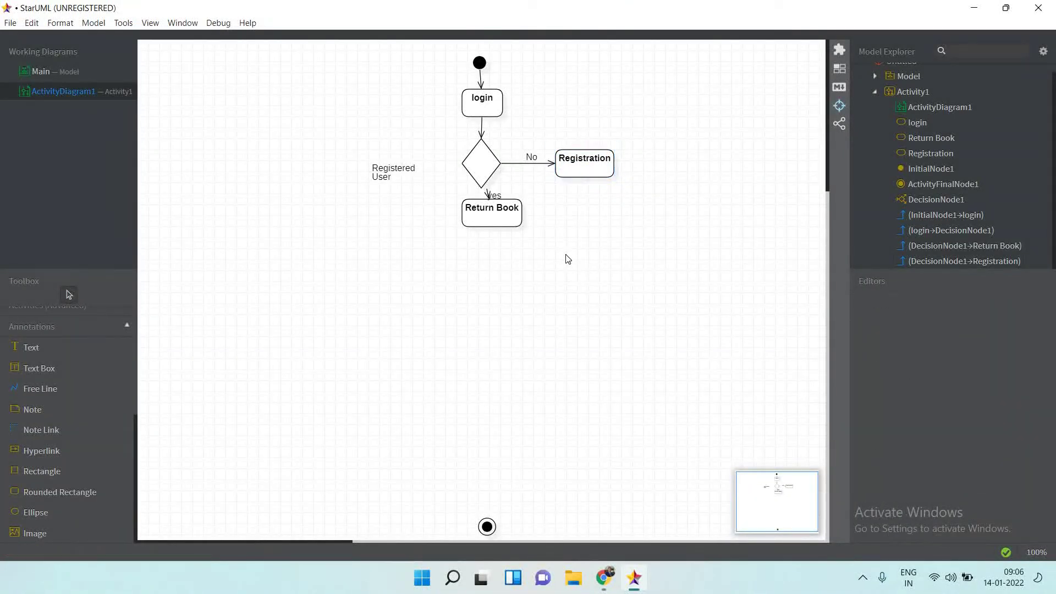
Move the Return Book action slightly lower and centre it below the decision node, clear of the "yes" label.
left_click(496, 220)
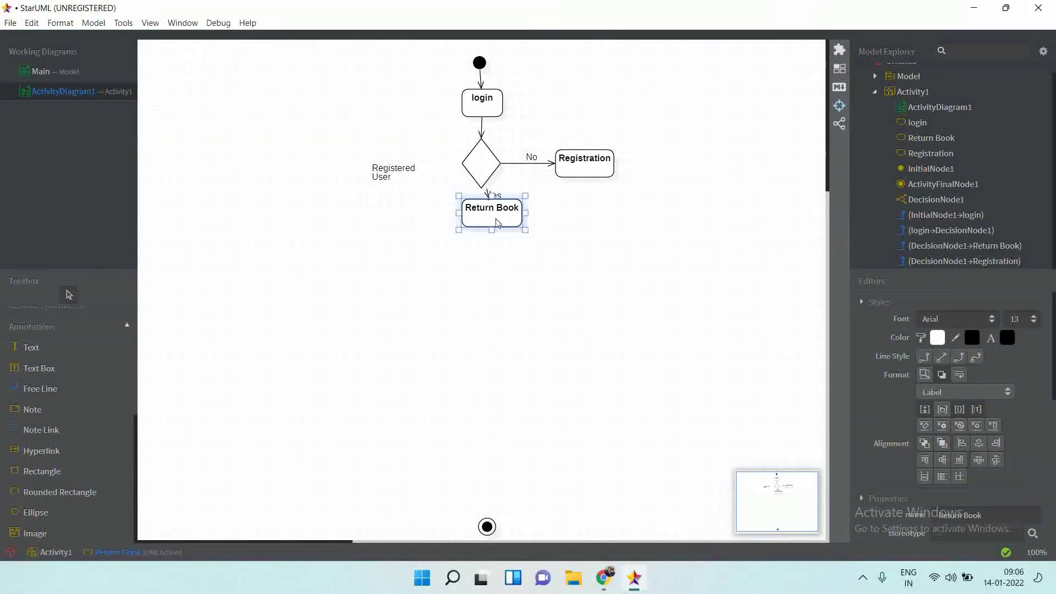
left_click_drag(491, 230, 484, 306)
left_click(588, 227)
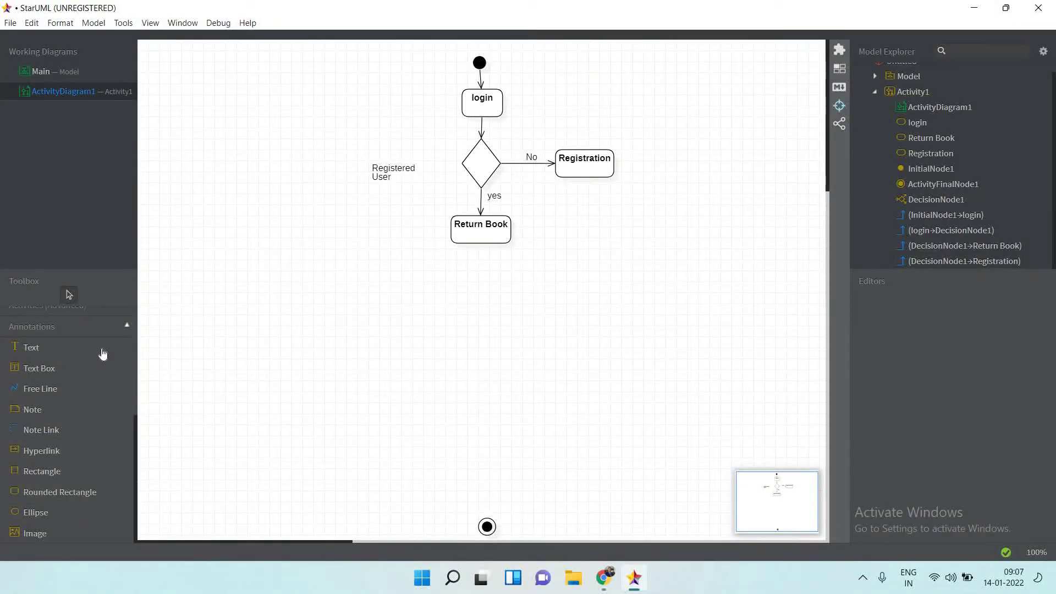
Add a second decision node below the Return Book action and enlarge it to about the first decision's size.
scroll(88, 352, "up", 3)
left_click(37, 463)
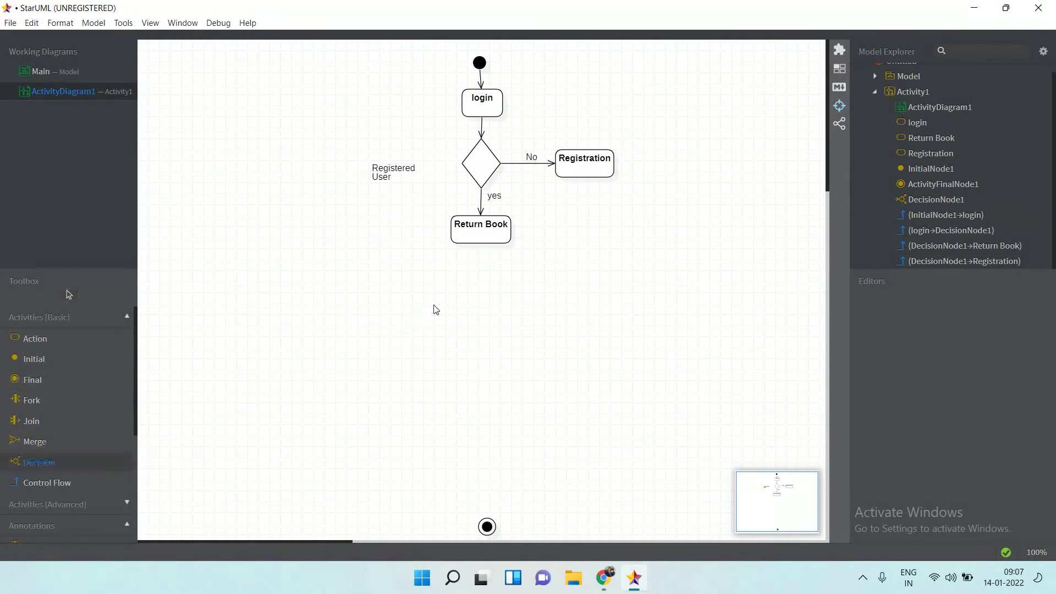
left_click(476, 297)
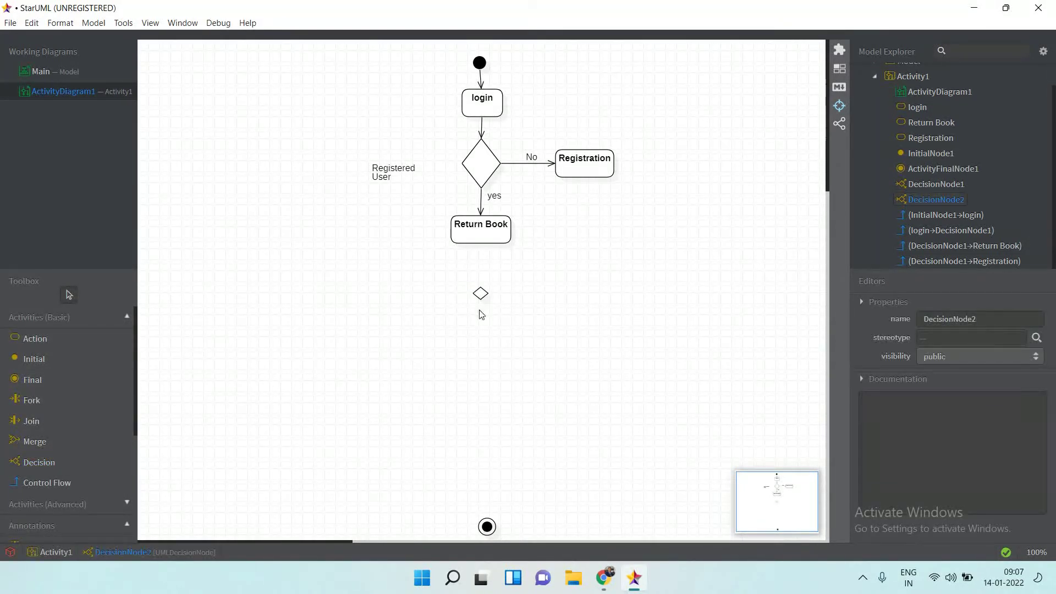
left_click(483, 312)
mouse_move(479, 324)
left_mouse_down()
mouse_move(481, 340)
mouse_move(508, 311)
mouse_move(526, 311)
mouse_move(487, 306)
left_mouse_up()
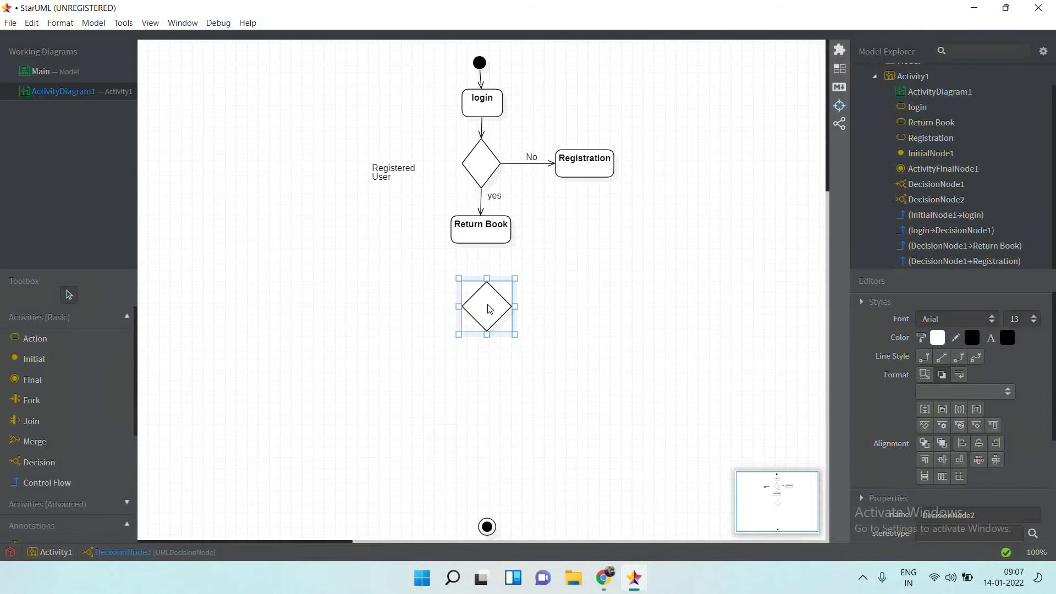
left_click(193, 458)
Draw a control flow from Return Book to the second decision node and shift the node to straighten the flow.
left_click(87, 483)
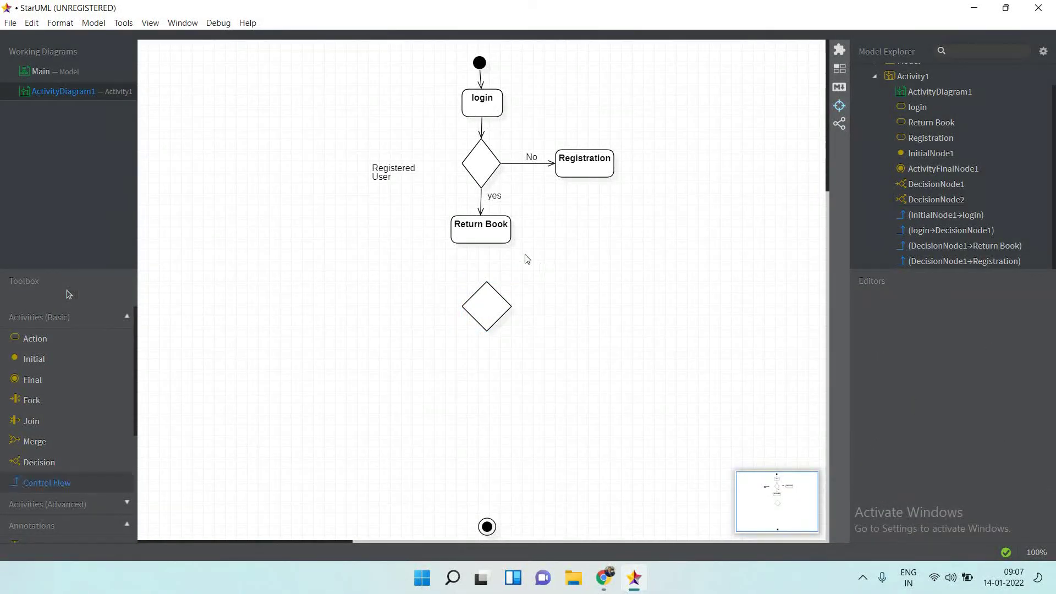
left_click_drag(484, 232, 487, 291)
left_click(475, 391)
left_click(480, 295)
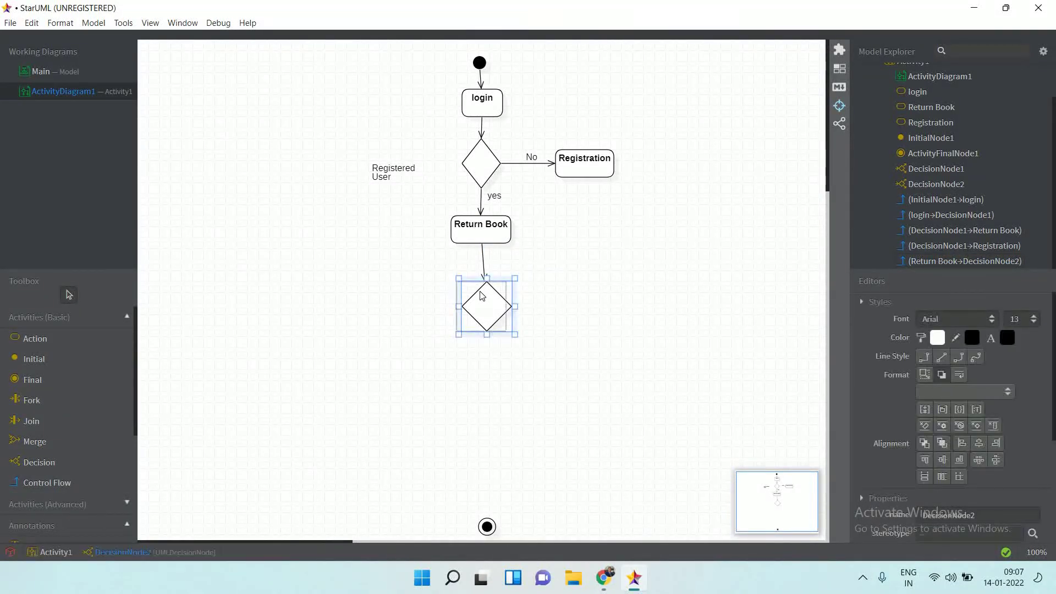
left_click_drag(497, 288, 492, 289)
left_click(182, 481)
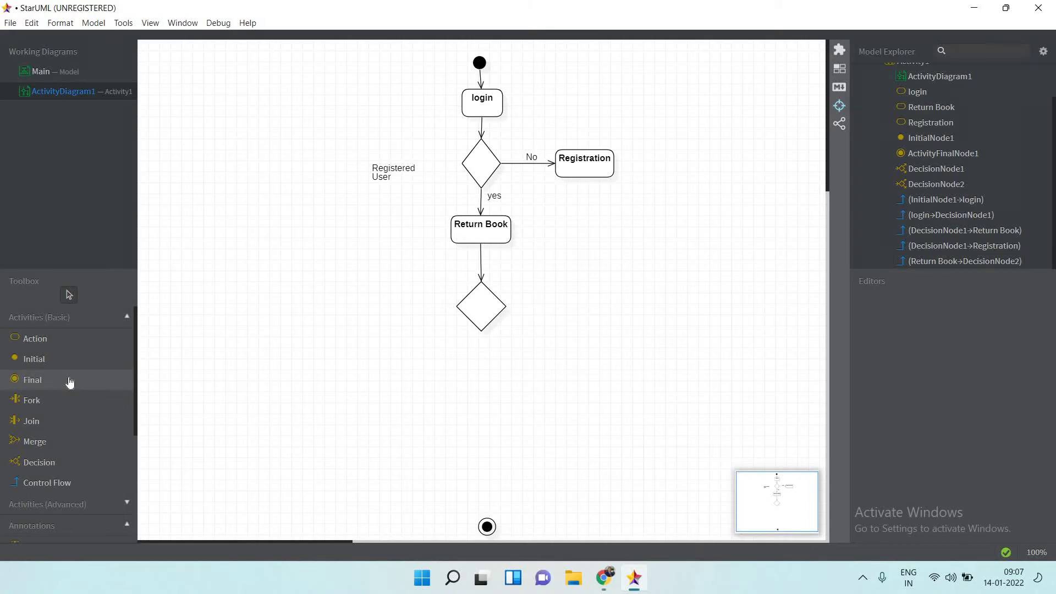
Add an action with its default name below the second decision node.
left_click(65, 400)
left_click(49, 339)
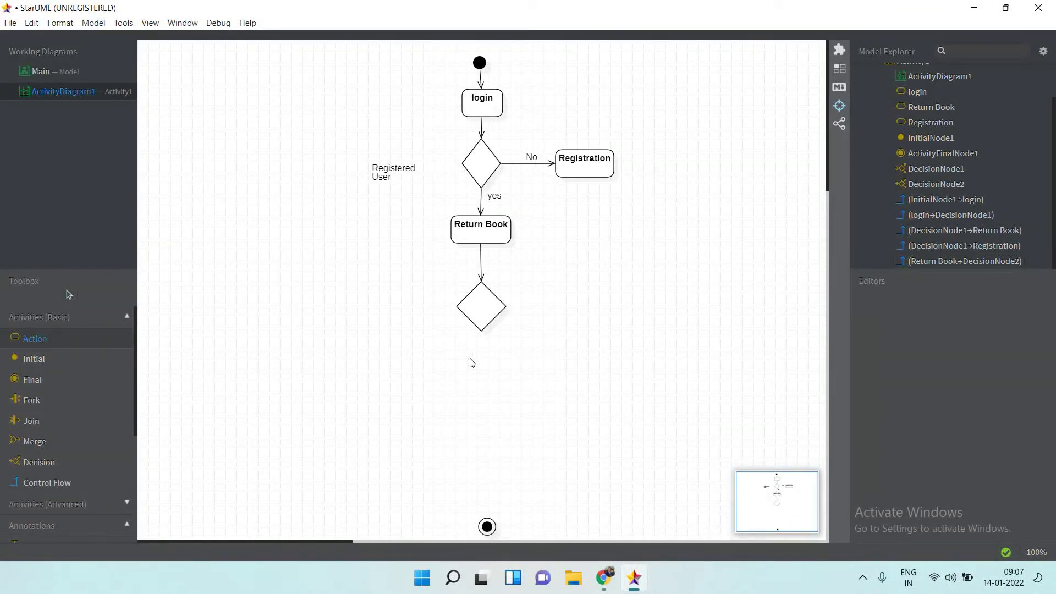
left_click(468, 354)
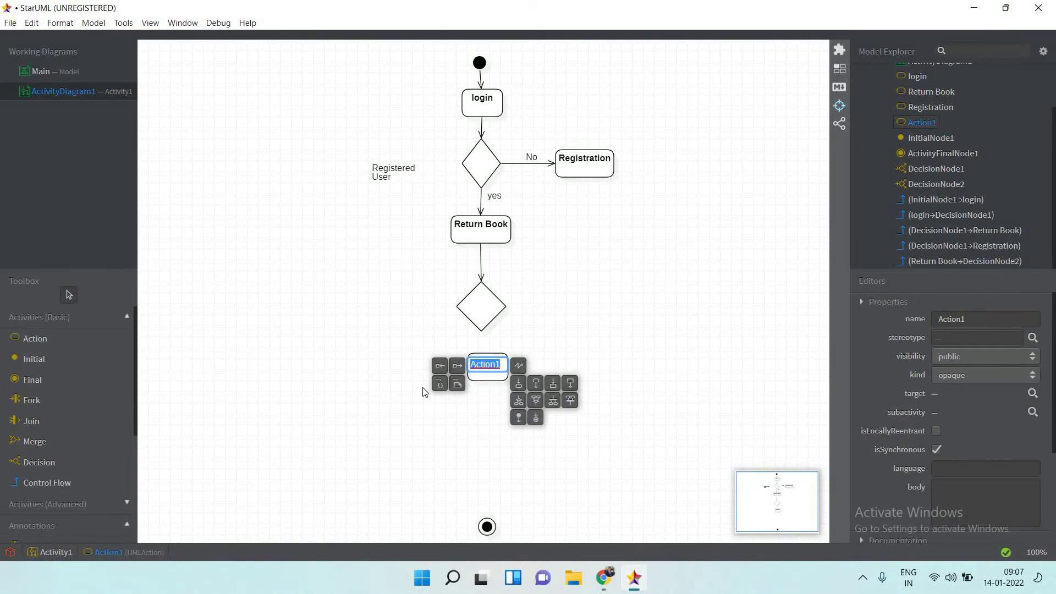
left_click(358, 406)
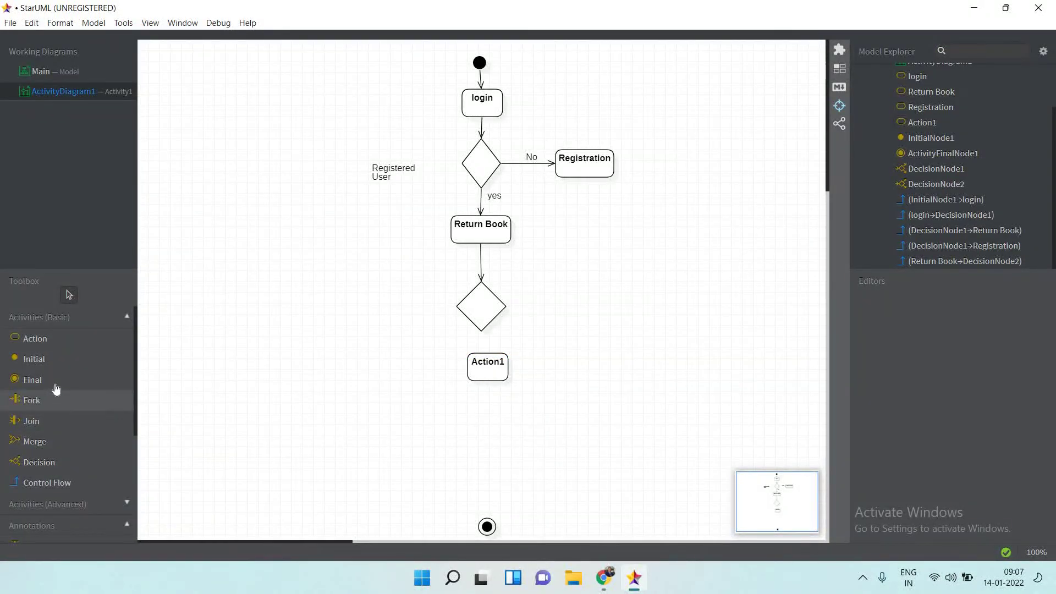
Add another action with its default name to the right of the second decision node.
left_click(67, 340)
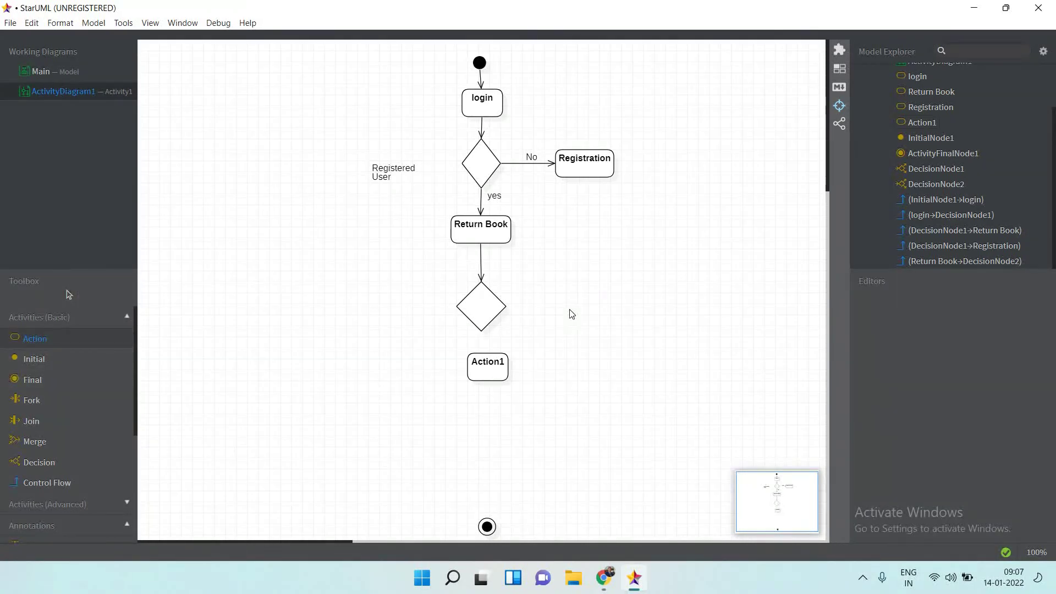
left_click(551, 306)
left_click(263, 440)
Draw control flows from the second decision node to Action1 below it and to Action2 beside it.
left_click(94, 483)
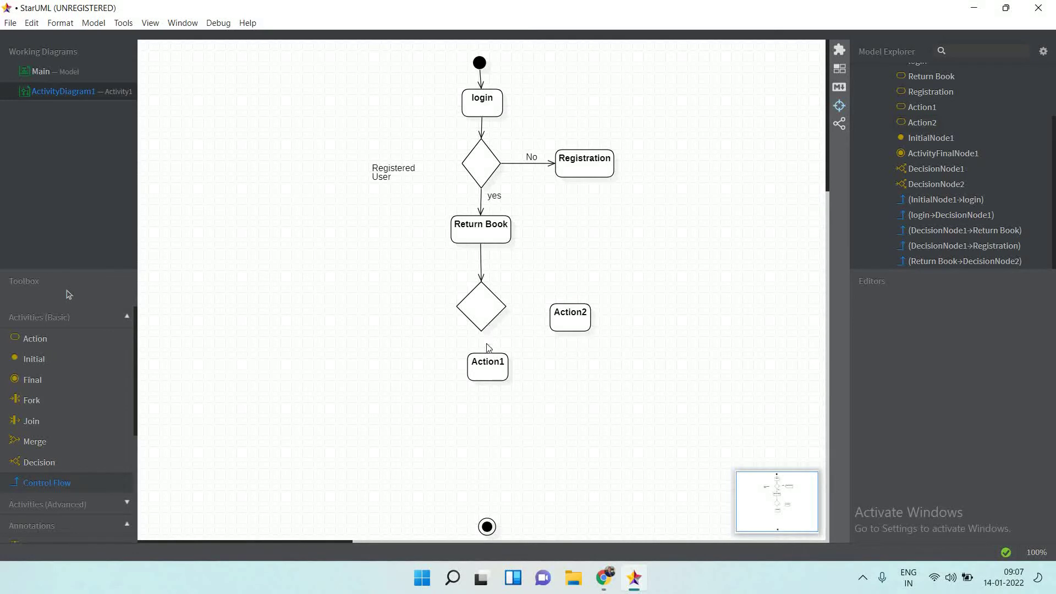
left_click_drag(484, 324, 486, 364)
left_click(310, 465)
left_click(96, 482)
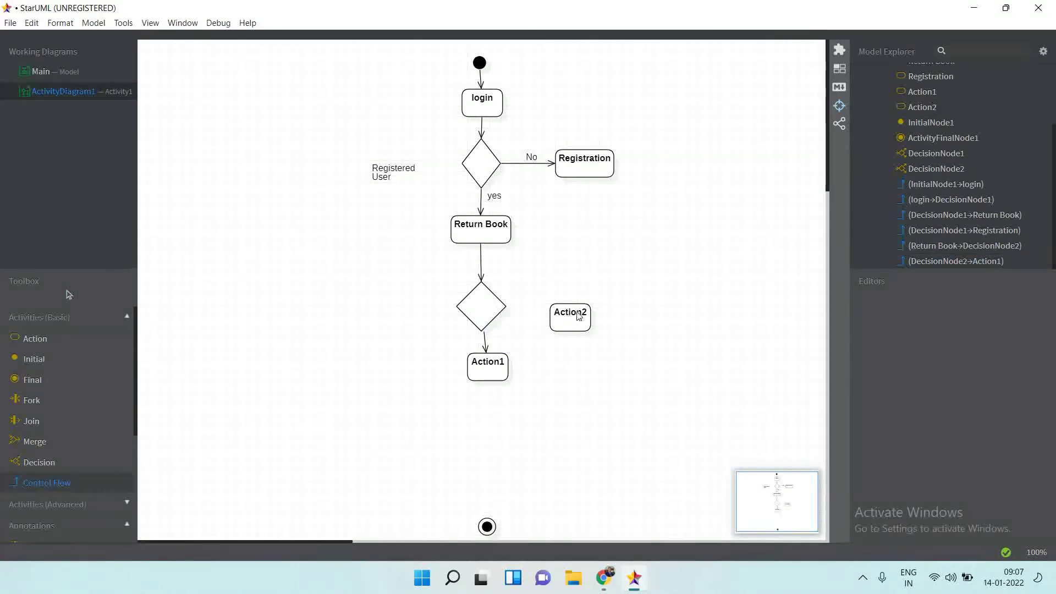
left_click_drag(579, 317, 574, 319)
left_click(553, 380)
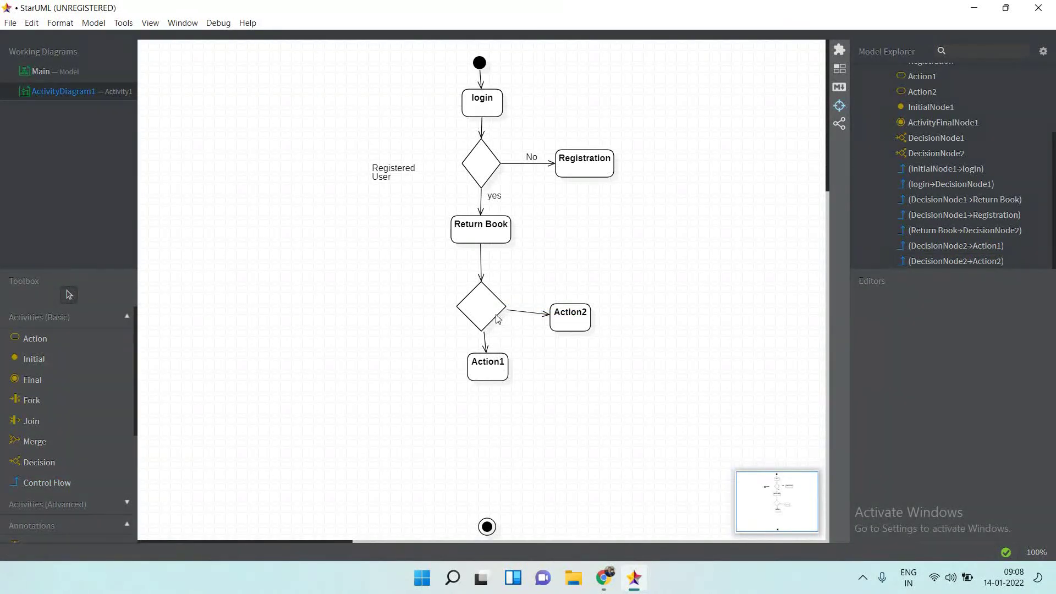
Rename the action below the second decision as "Success" and the one beside it as "Pay fine".
double_click(494, 363)
type("Success")
key("Return")
double_click(574, 312)
type("Pay fine")
key("Return")
left_click(332, 467)
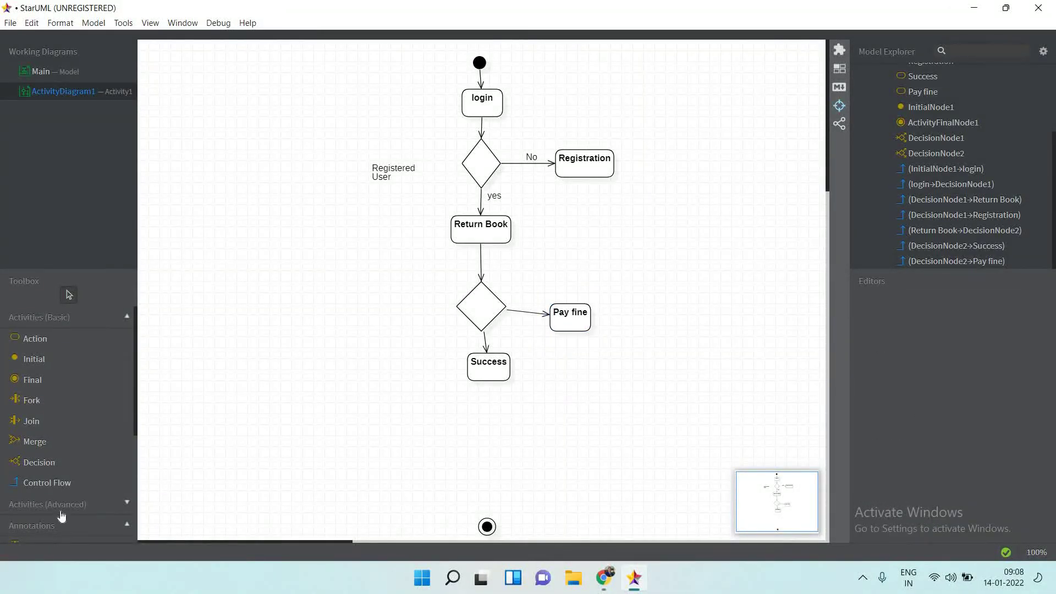
Draw control flows from the Success and Pay fine actions to the activity final node.
left_click(47, 483)
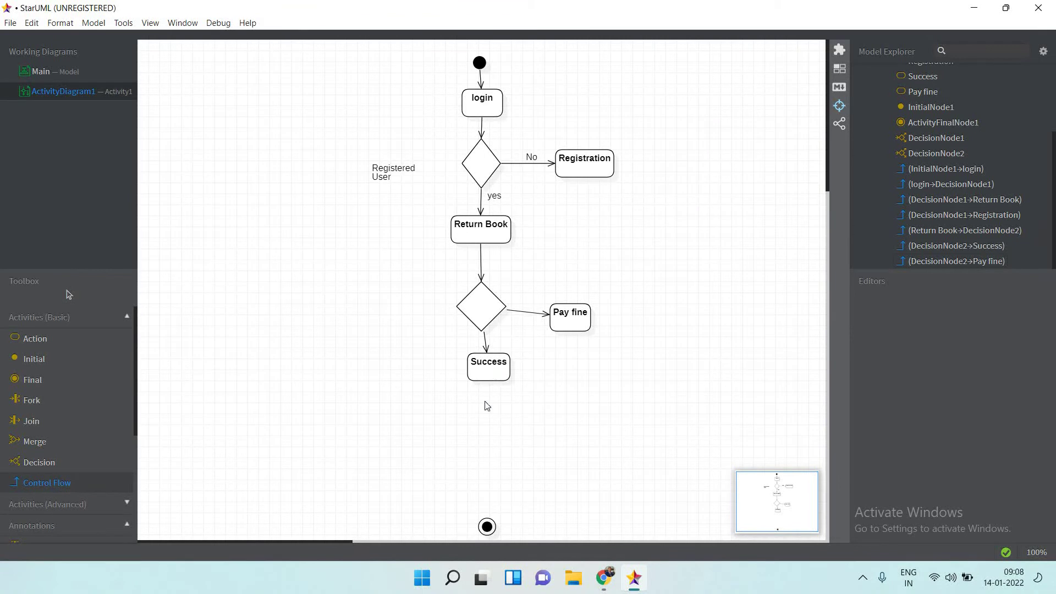
left_click_drag(488, 370, 487, 527)
key("Escape")
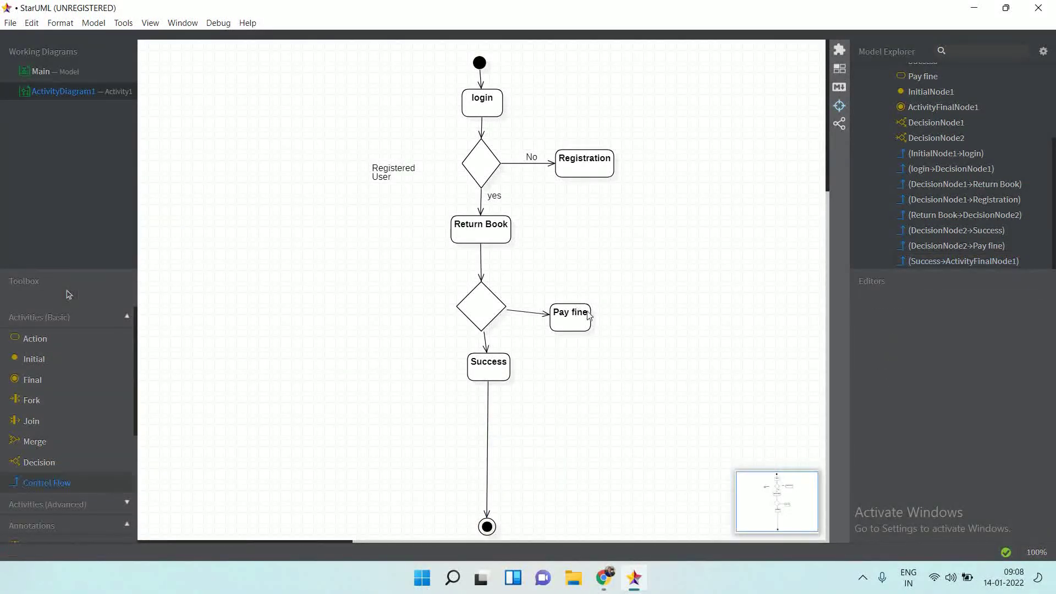
left_click_drag(578, 316, 487, 526)
key("Escape")
Draw a control flow from the Registration action to the activity final node.
left_click(30, 482)
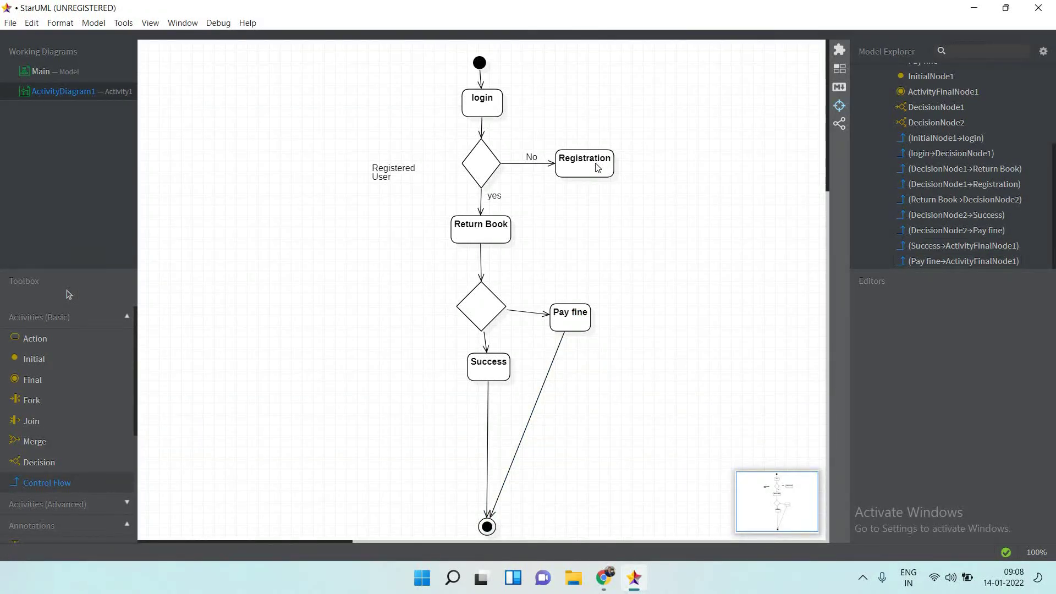
left_click_drag(598, 167, 492, 528)
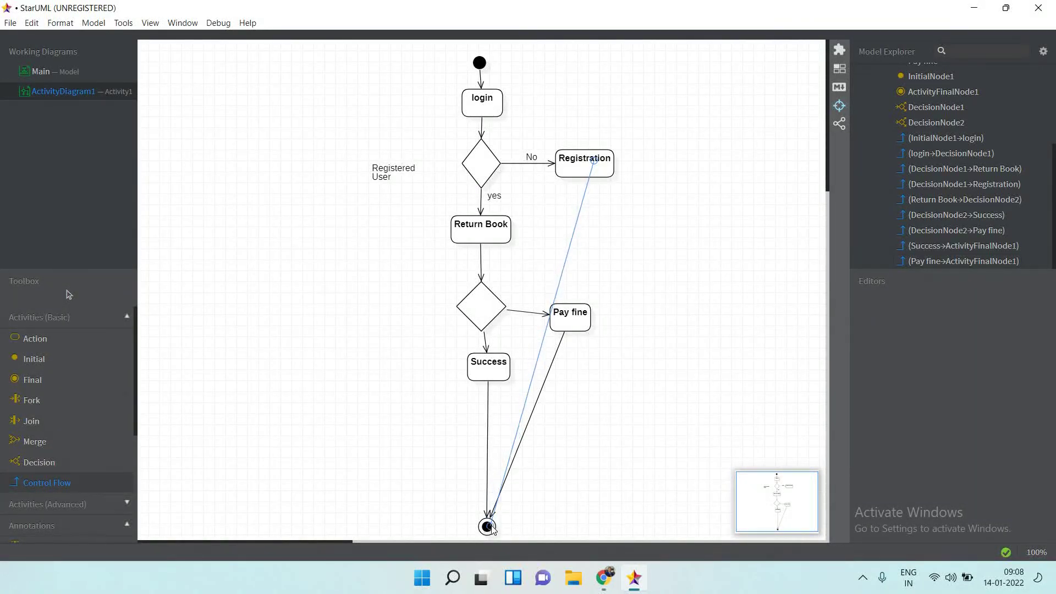
left_click(618, 470)
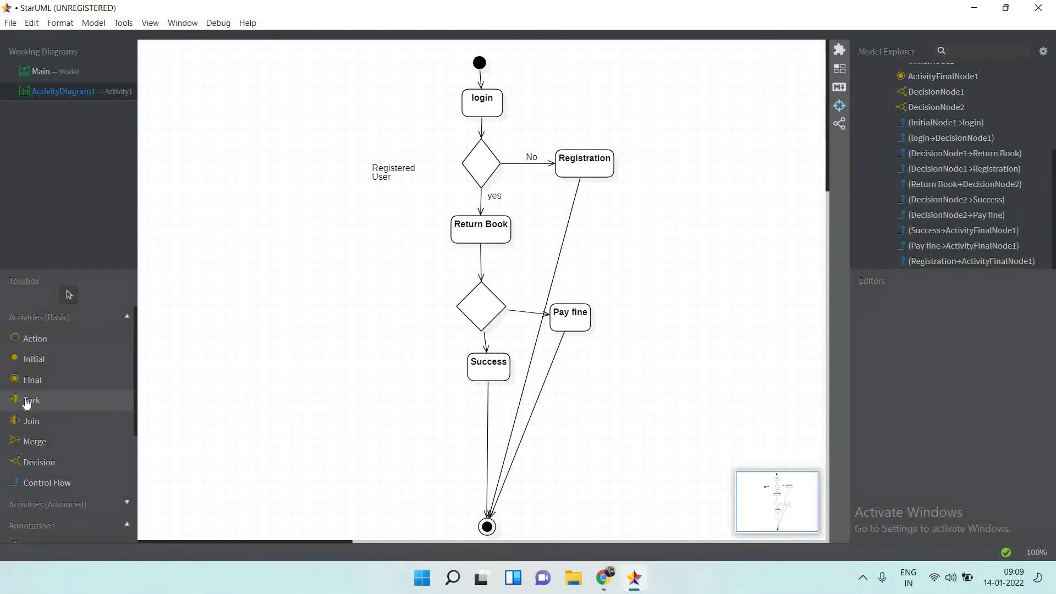
Add an action with its default name in the empty area beside the main flow and a wide horizontal fork bar below it.
left_click(68, 341)
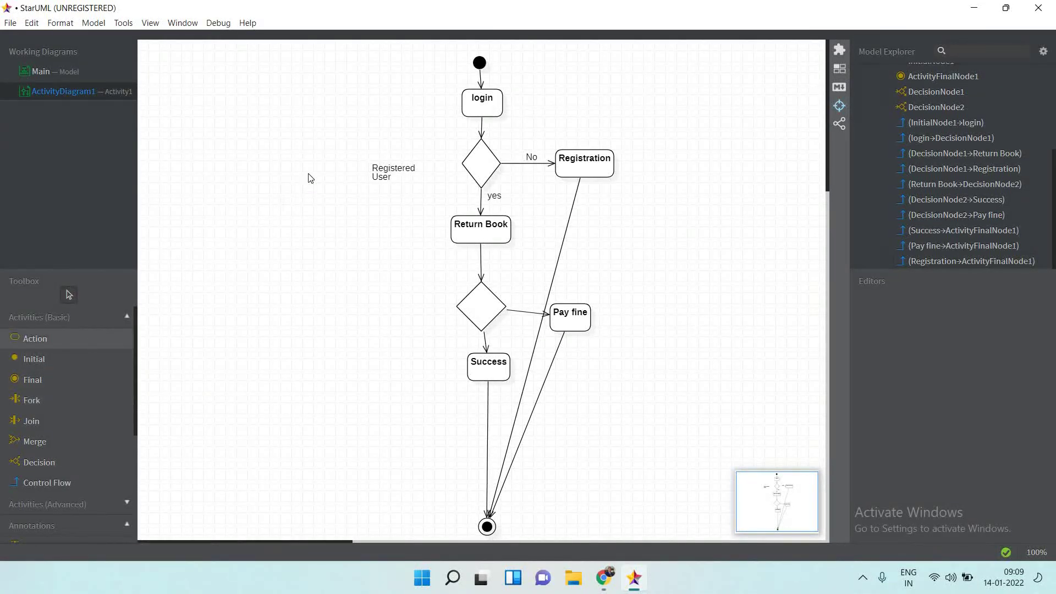
left_click(245, 210)
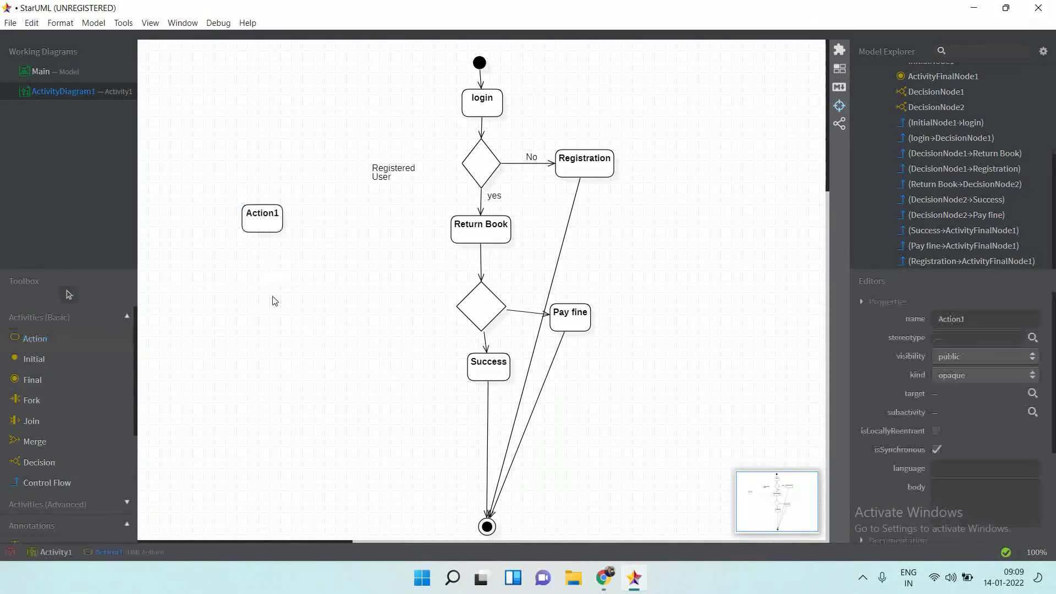
left_click(48, 402)
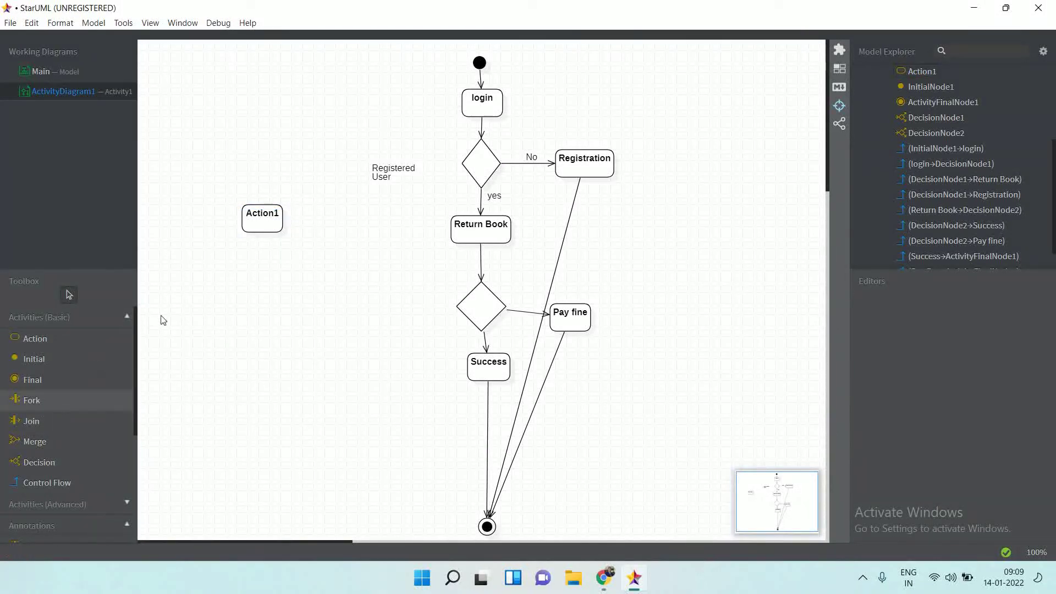
left_click(217, 269)
left_click_drag(271, 273, 351, 274)
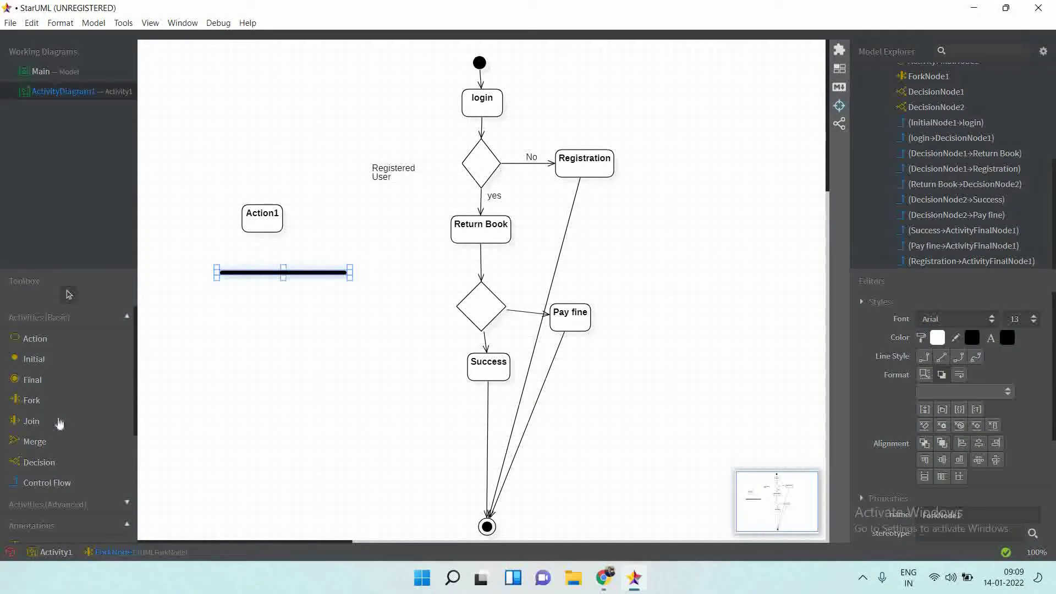
Add two actions with default names side by side below the fork bar.
left_click(64, 341)
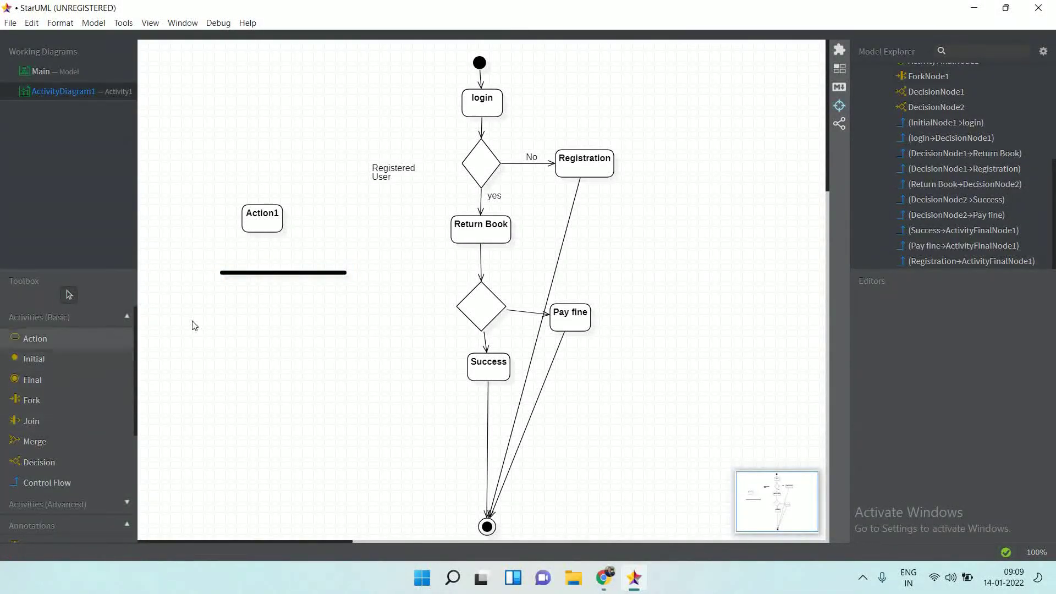
left_click(224, 303)
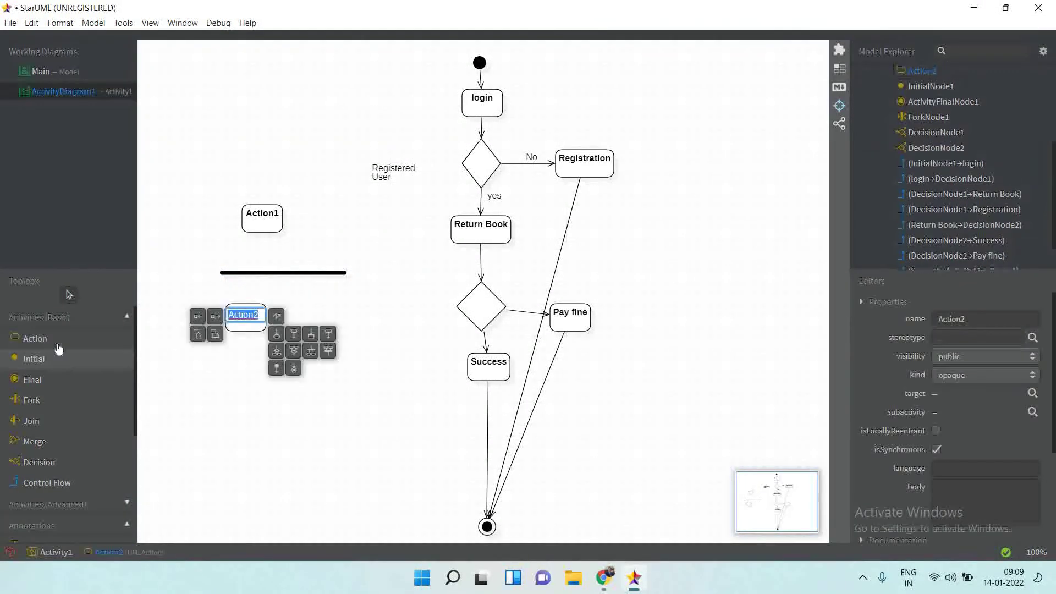
left_click(319, 309)
left_click(201, 405)
Draw control flows from Action1 to the fork bar and from the fork bar to Action2 and Action3.
left_click(60, 484)
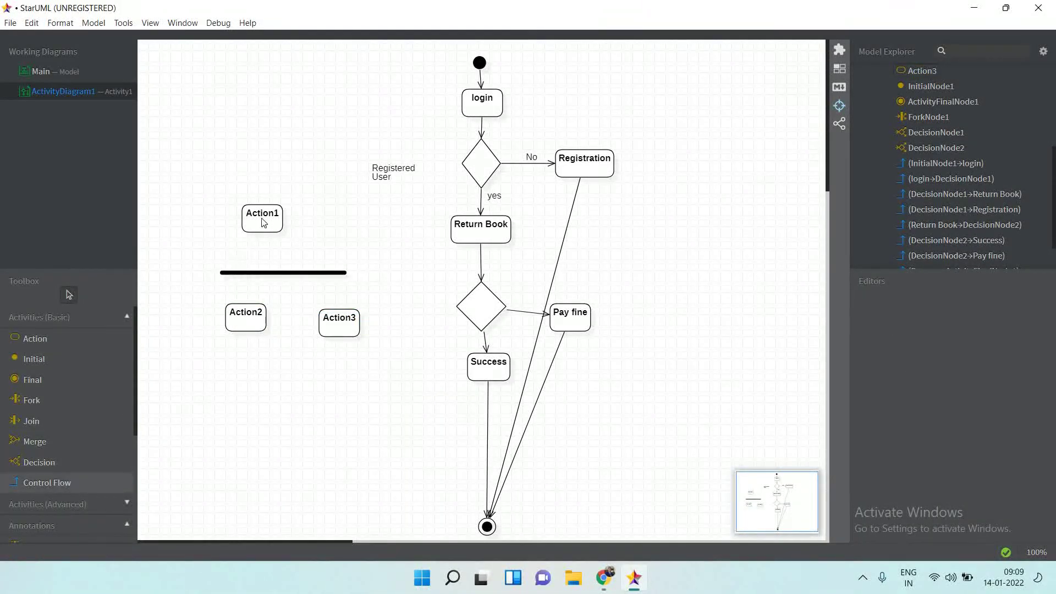
left_click_drag(262, 279, 264, 273)
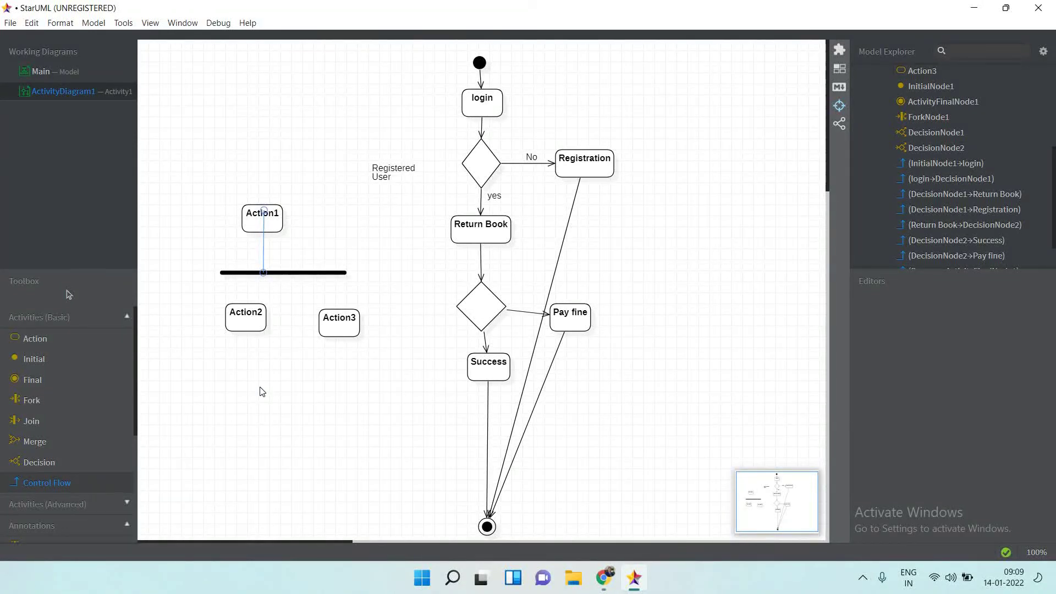
left_click(260, 390)
left_click(47, 482)
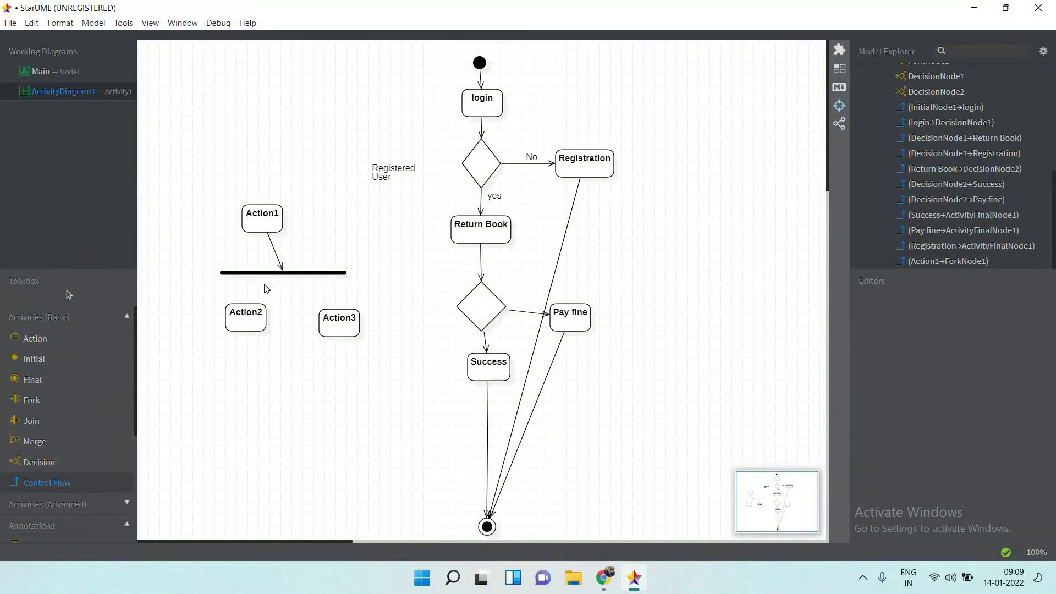
left_click_drag(264, 275, 247, 320)
left_click(276, 354)
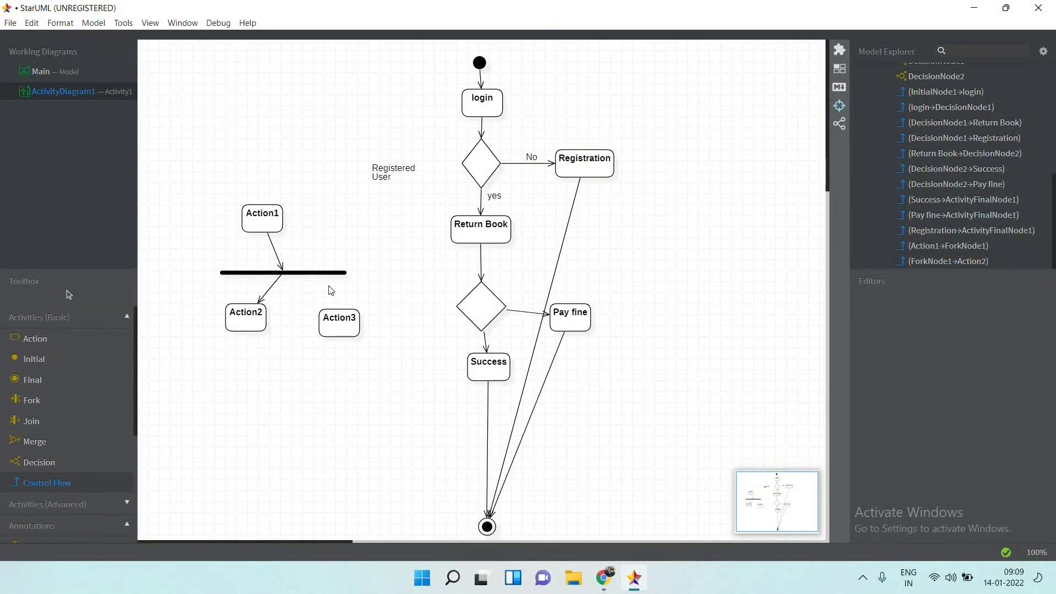
mouse_move(308, 271)
left_mouse_down()
mouse_move(343, 328)
mouse_move(339, 354)
left_mouse_up()
left_click(85, 487)
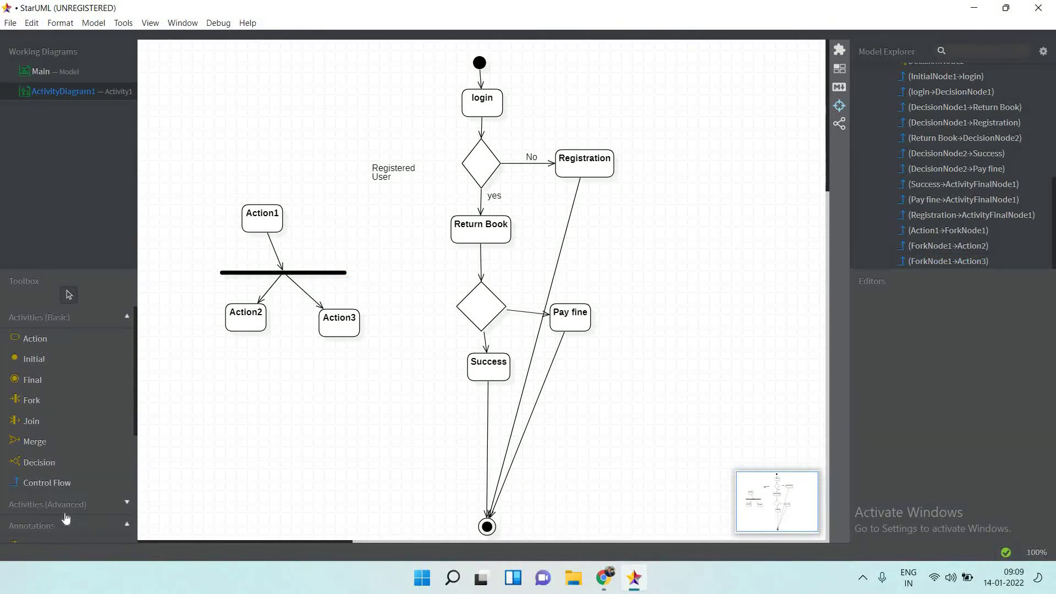
Add the text label "Fork" beside the fork bar.
scroll(66, 517, "down", 4)
left_click(64, 350)
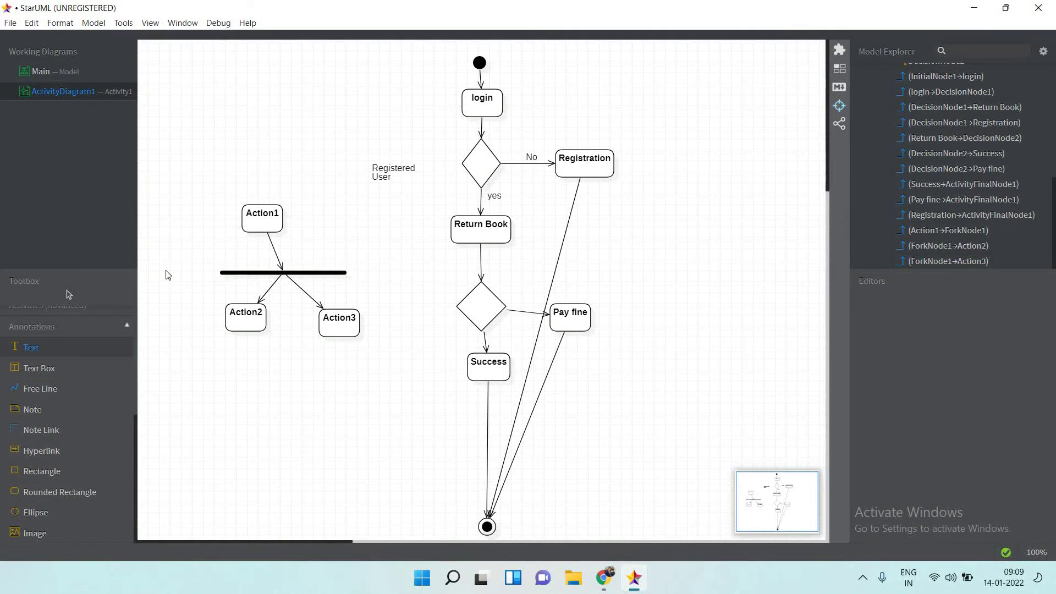
left_click(166, 273)
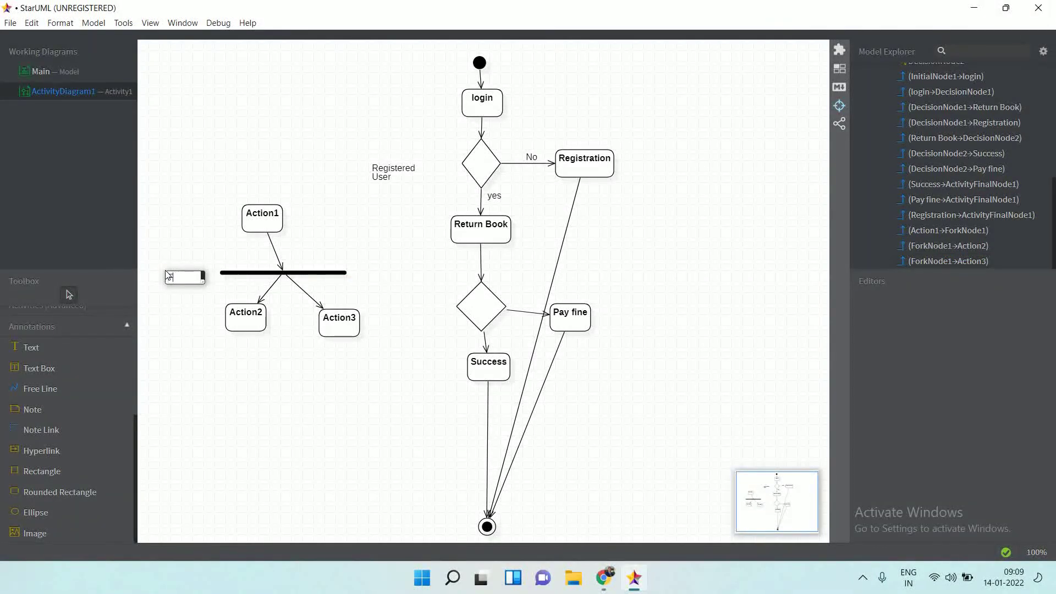
left_click(187, 313)
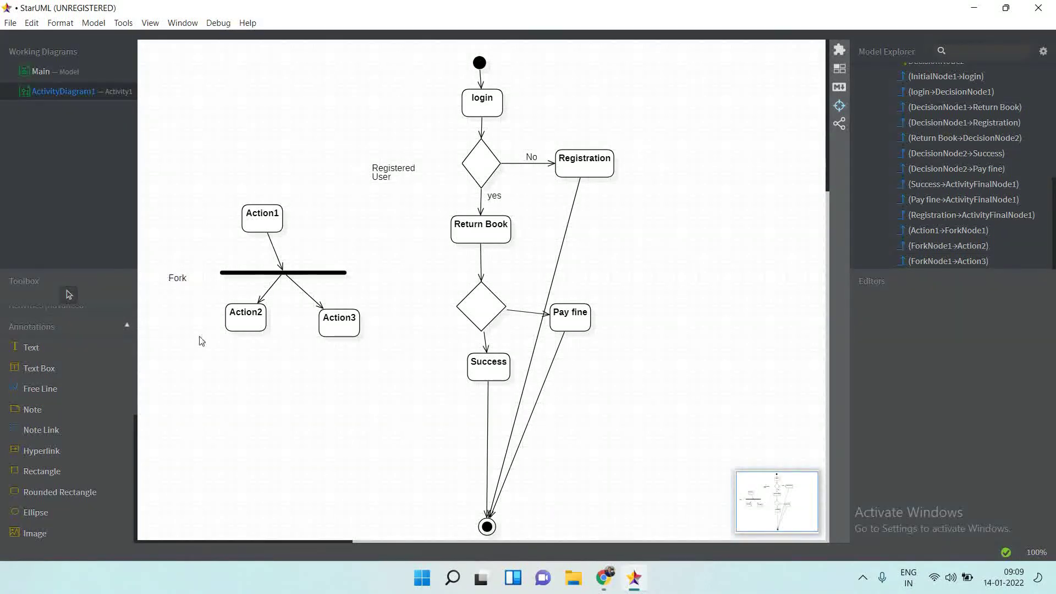
Add a wide horizontal join bar below Action2 and Action3, and an action with its default name beneath it.
scroll(55, 467, "up", 4)
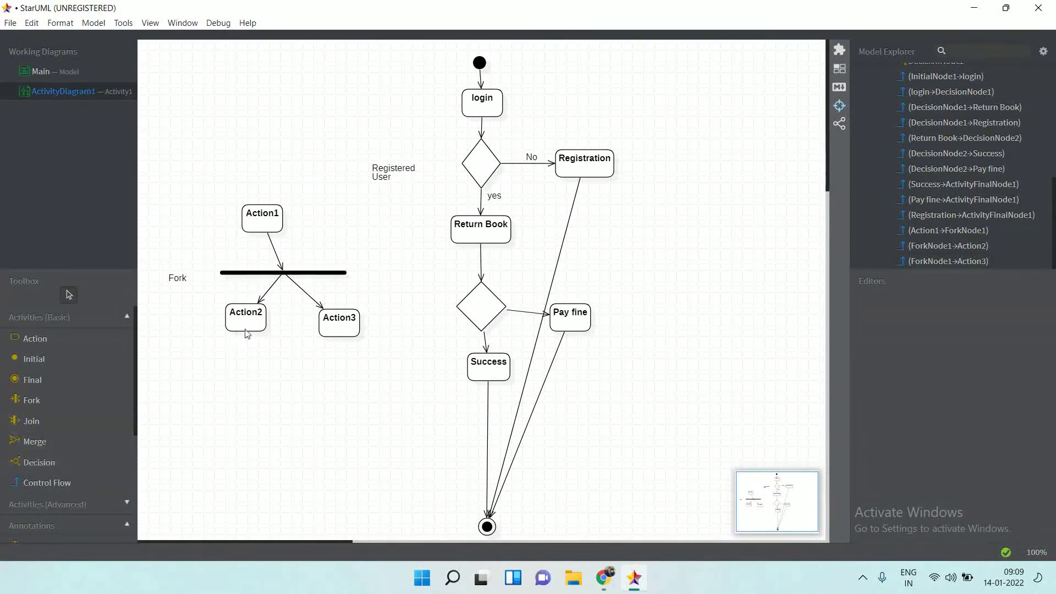
left_click(59, 424)
left_click_drag(193, 394, 337, 457)
left_click(336, 457)
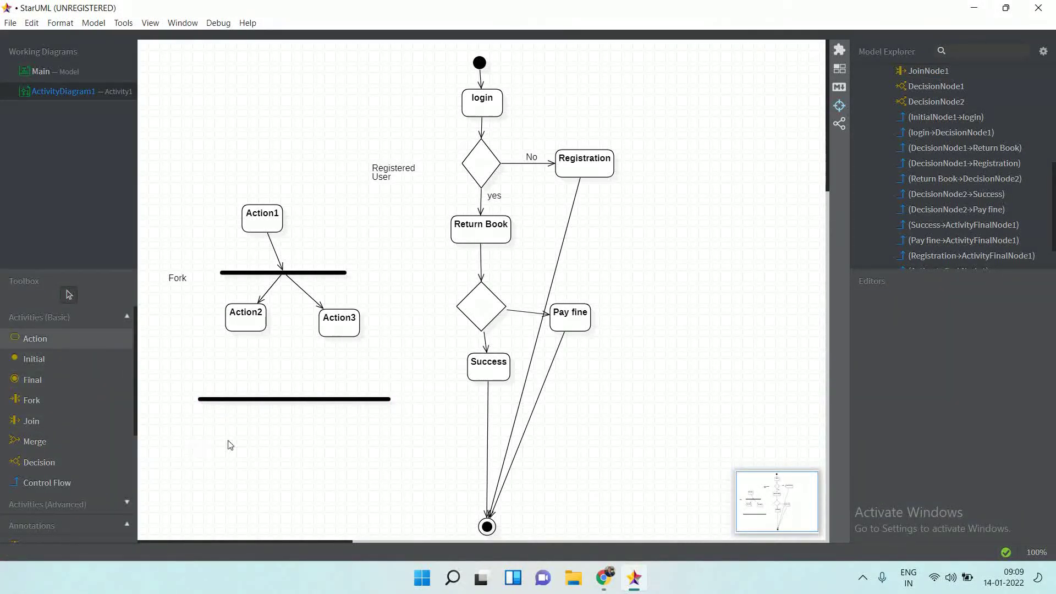
left_click(287, 463)
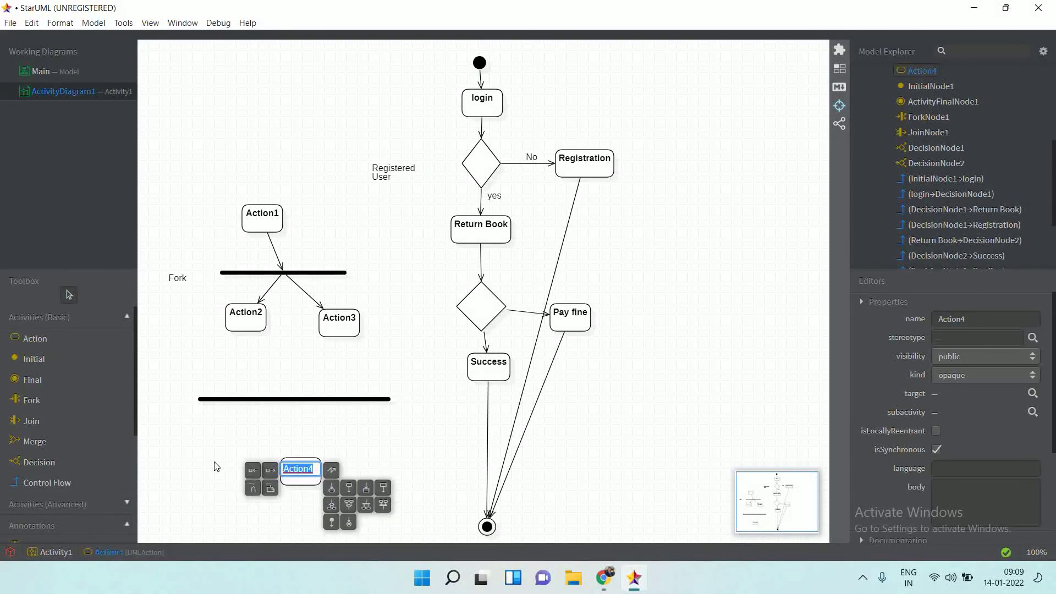
left_click(215, 464)
Draw control flows from Action2 and Action3 to the join bar and from the join bar to Action4.
left_click_drag(248, 330, 255, 405)
left_click_drag(254, 405, 254, 401)
left_click_drag(342, 333, 300, 474)
left_click(70, 483)
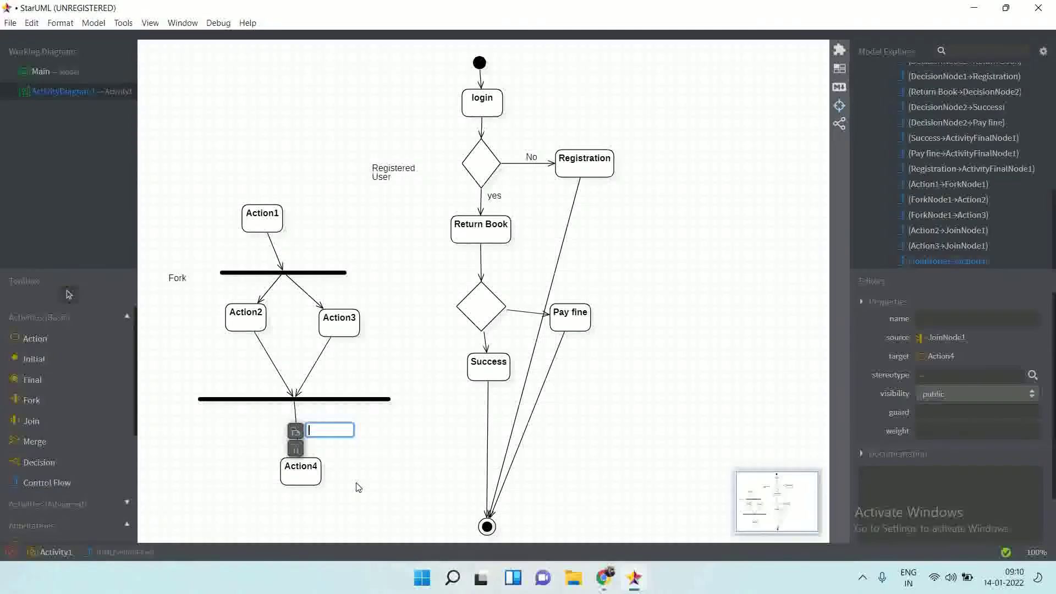
left_click(368, 484)
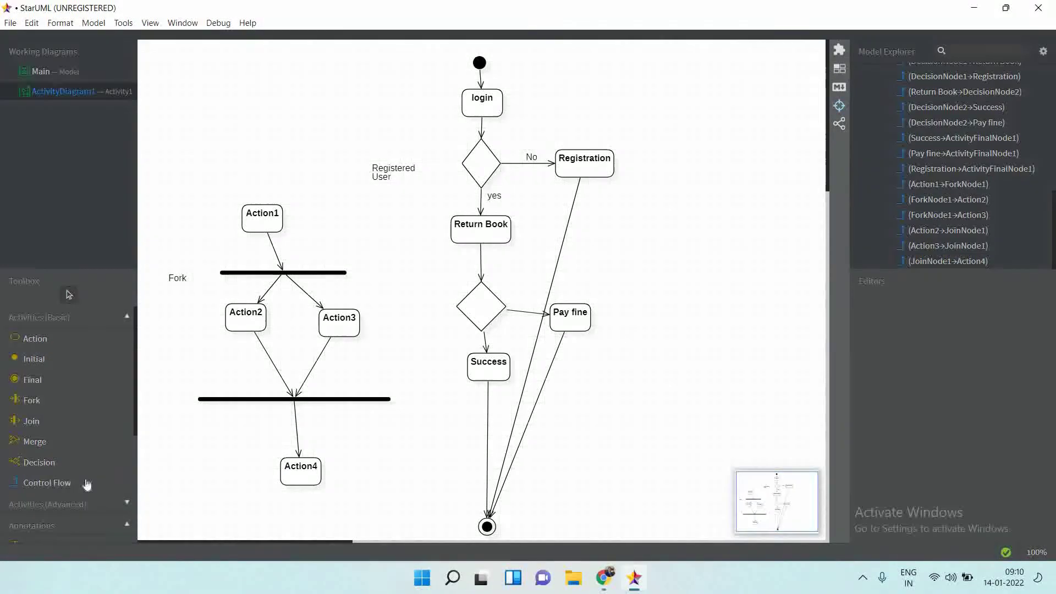
Add the text label "Join" beside the join bar.
scroll(63, 489, "down", 2)
left_click(63, 480)
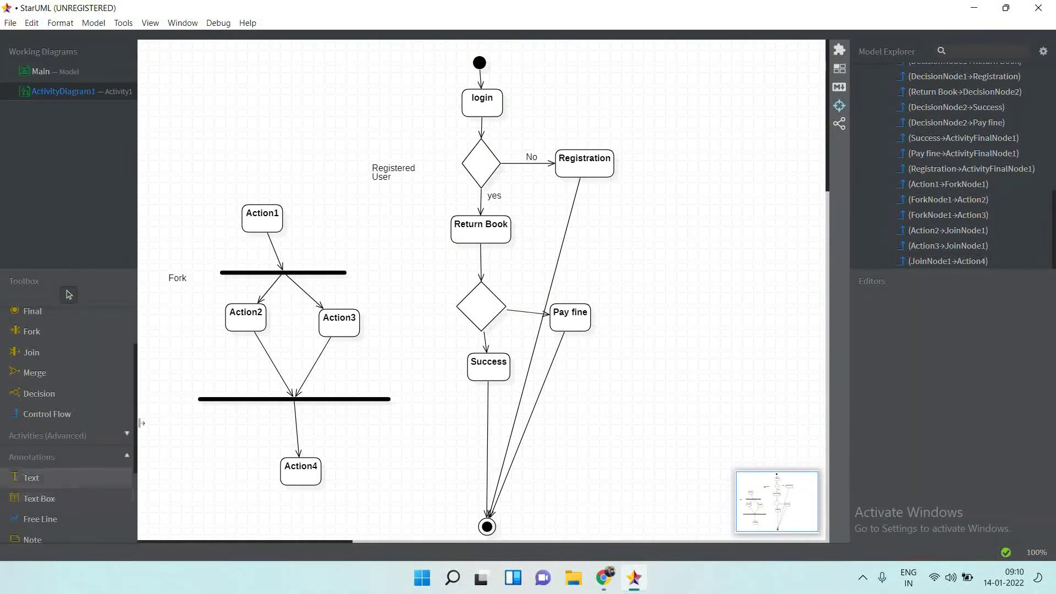
left_click(169, 406)
key("Return")
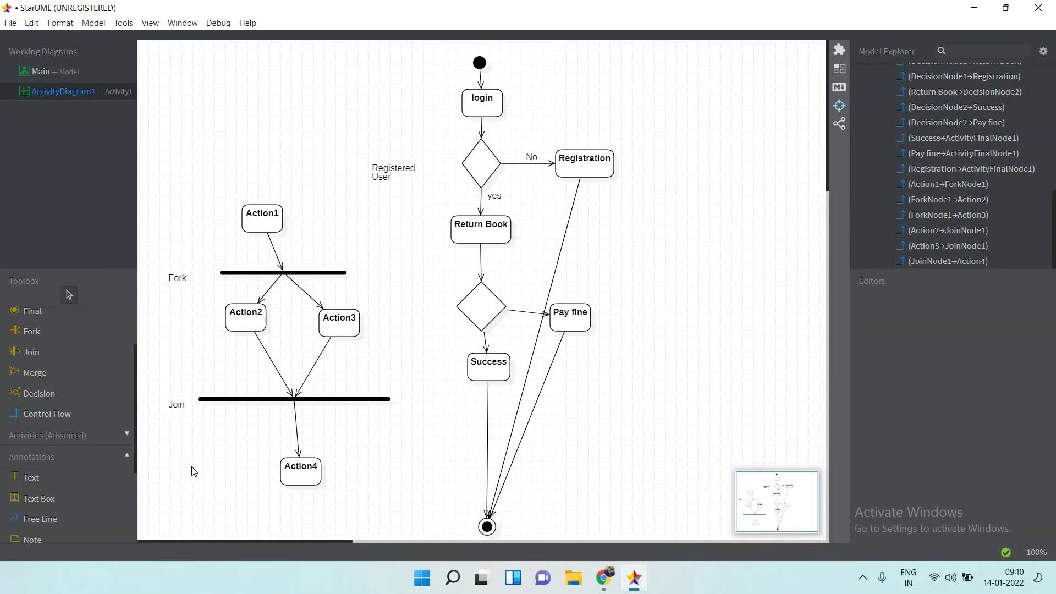